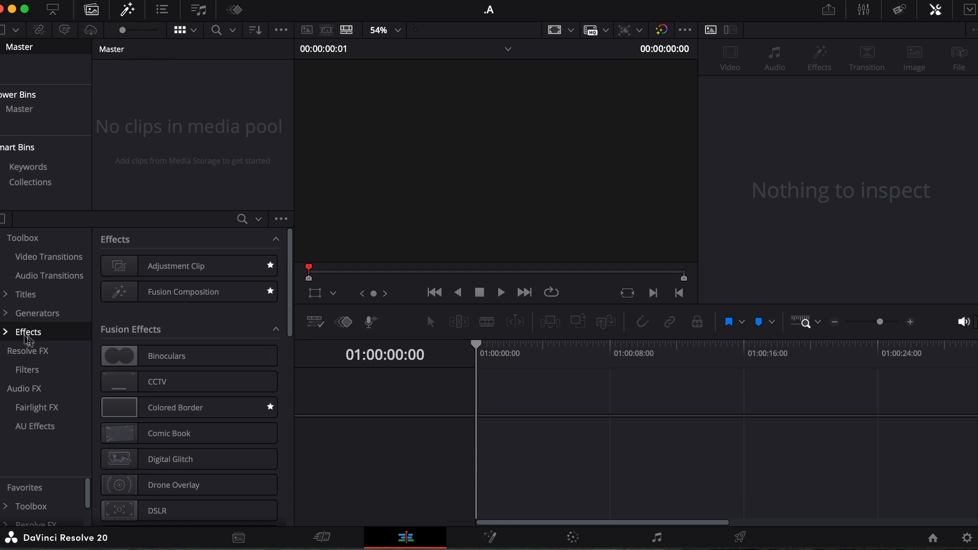
# Step: Drop a Fusion Composition clip onto V1 of a new Timeline 1 and park the playhead at frame 17
pyautogui.click(162, 292)
pyautogui.moveTo(162, 292); pyautogui.dragTo(482, 431)
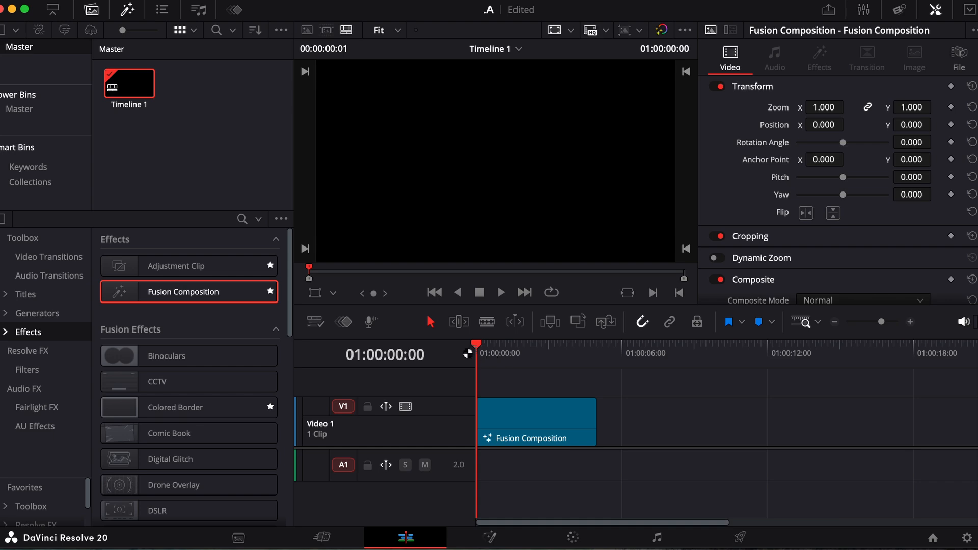
pyautogui.moveTo(475, 348); pyautogui.dragTo(495, 354)
# Step: In the Fusion node graph, add a Background1 node and connect it to MediaOut1
pyautogui.click(491, 536)
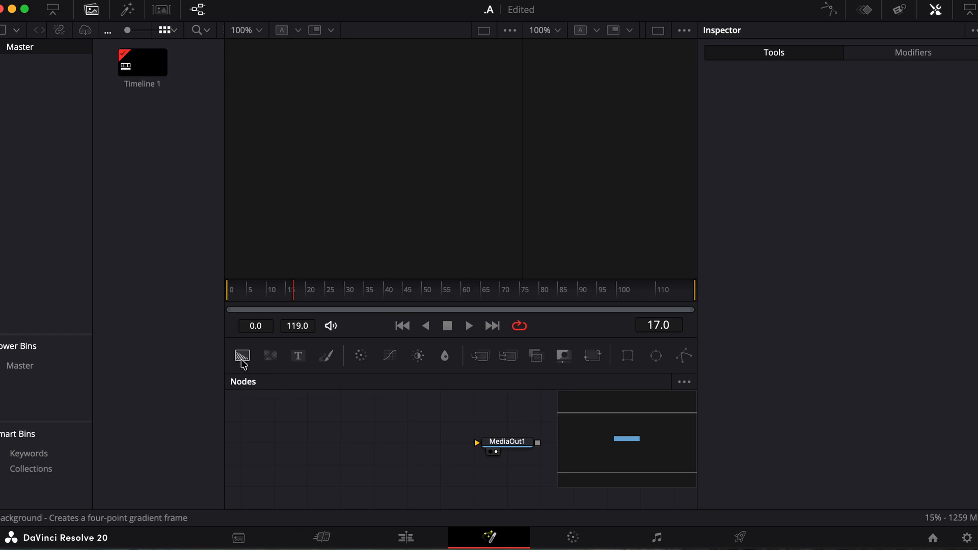
pyautogui.moveTo(244, 362); pyautogui.dragTo(259, 454)
pyautogui.moveTo(296, 444); pyautogui.dragTo(573, 457)
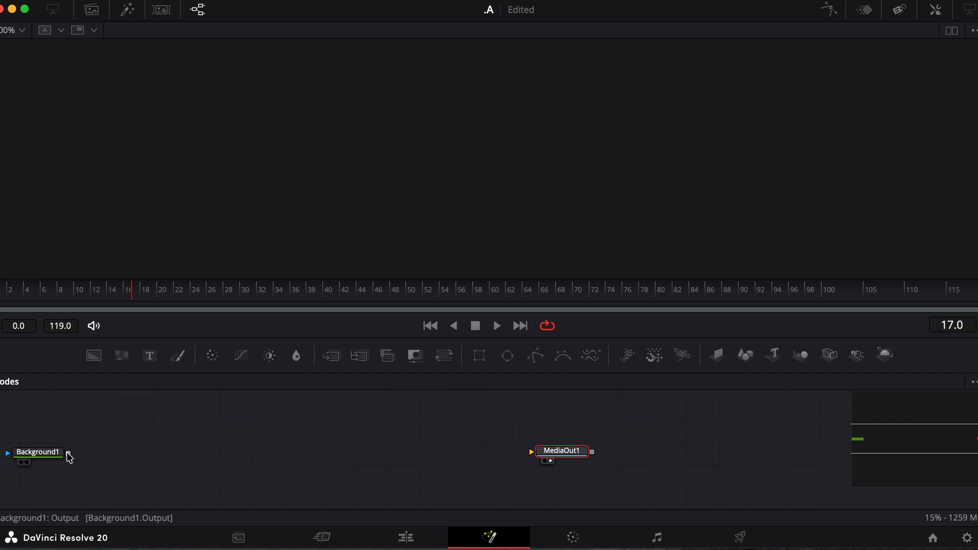
pyautogui.moveTo(69, 457); pyautogui.dragTo(588, 457)
pyautogui.scroll(3, 207, 436)
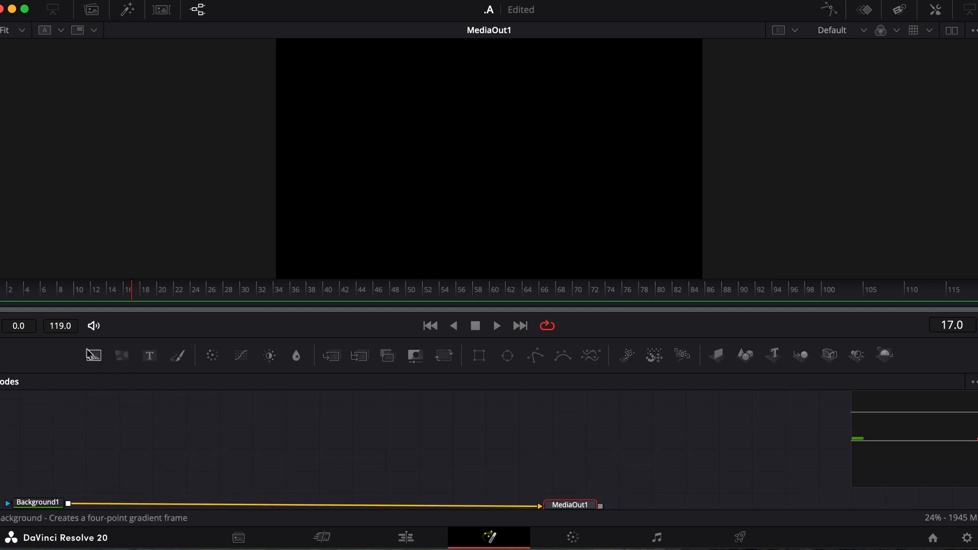
# Step: Add Background2, merge it with Background1 through Merge1, and align it above Merge1
pyautogui.click(99, 361)
pyautogui.moveTo(99, 360); pyautogui.dragTo(67, 502)
pyautogui.scroll(2, 120, 452)
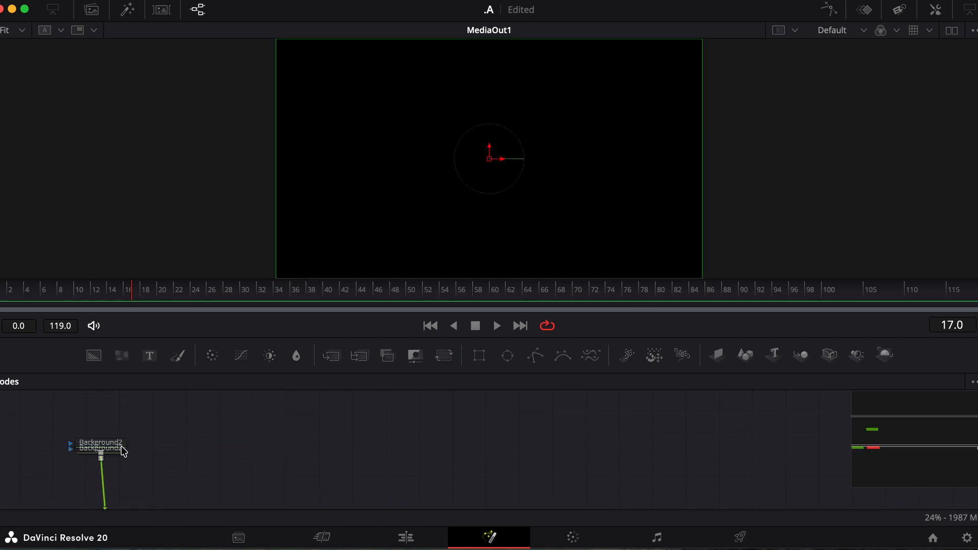
pyautogui.scroll(-3, 136, 453)
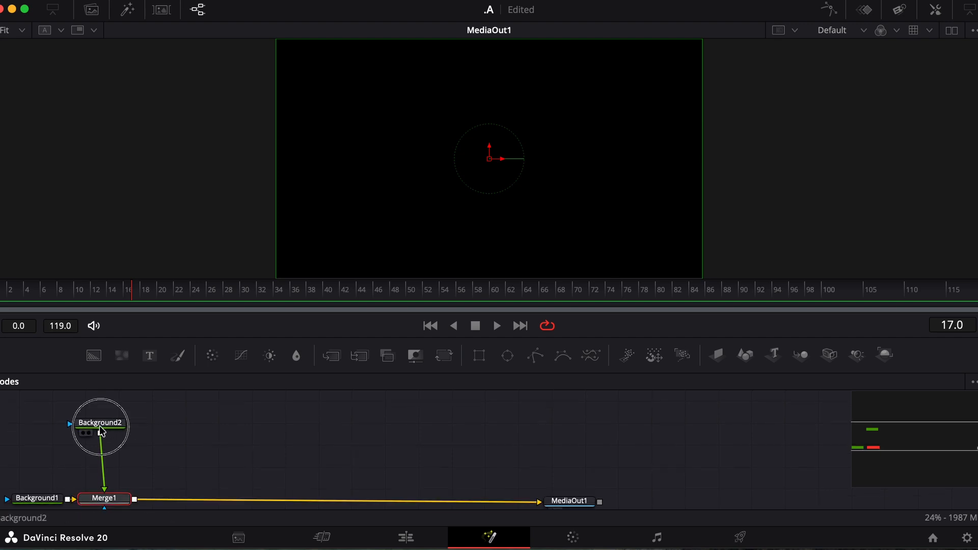
pyautogui.moveTo(110, 426); pyautogui.dragTo(105, 426)
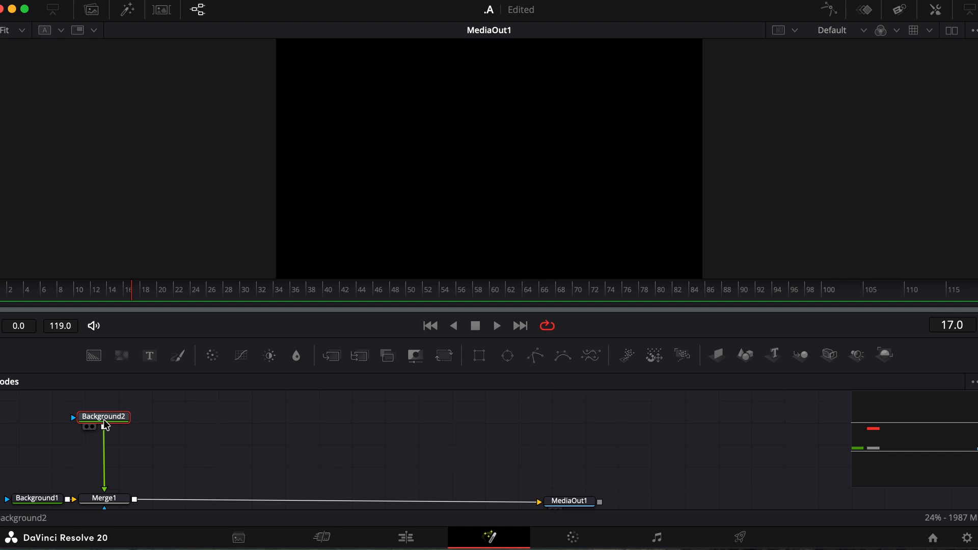
pyautogui.moveTo(106, 424)
# Step: Make Background2 a Four Corner gradient with a darkened Plum top-left corner
pyautogui.click(936, 10)
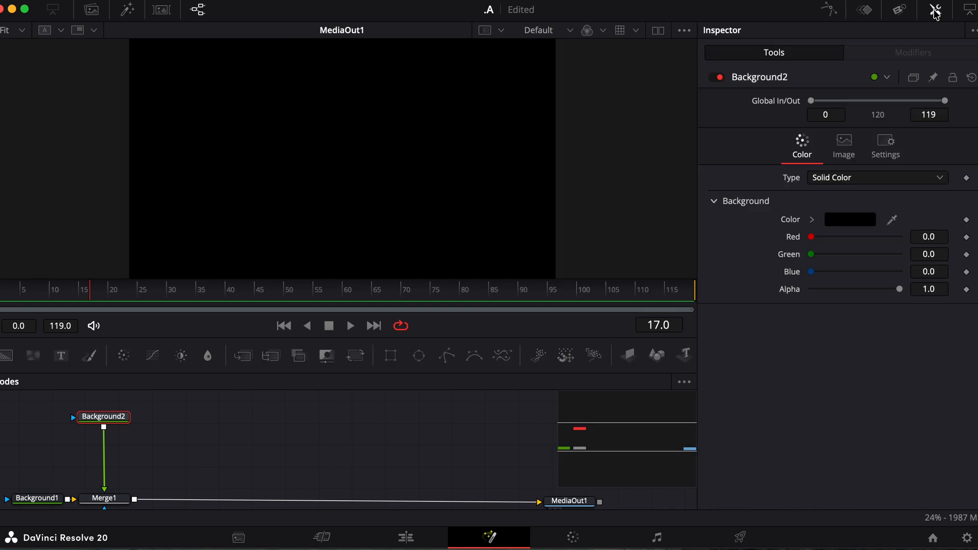
pyautogui.click(844, 183)
pyautogui.click(835, 246)
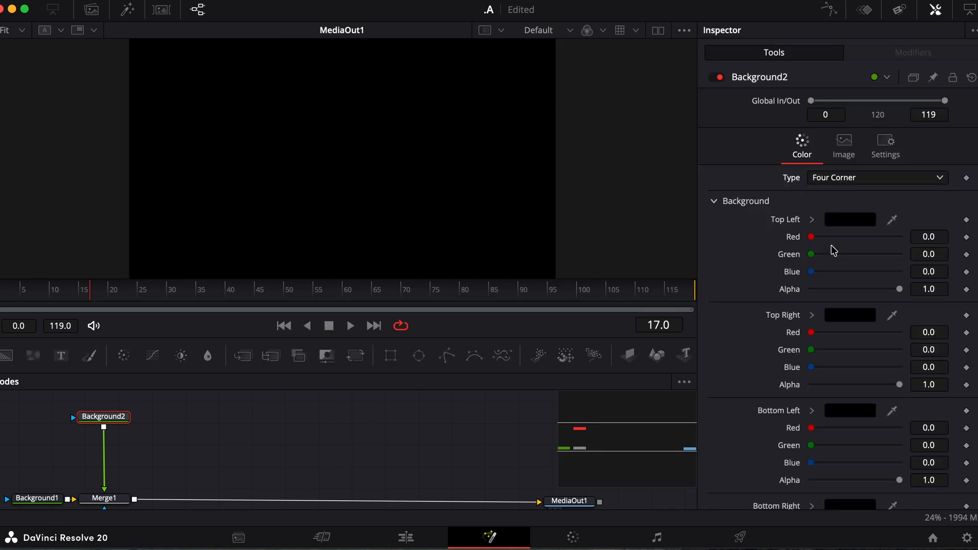
pyautogui.click(845, 224)
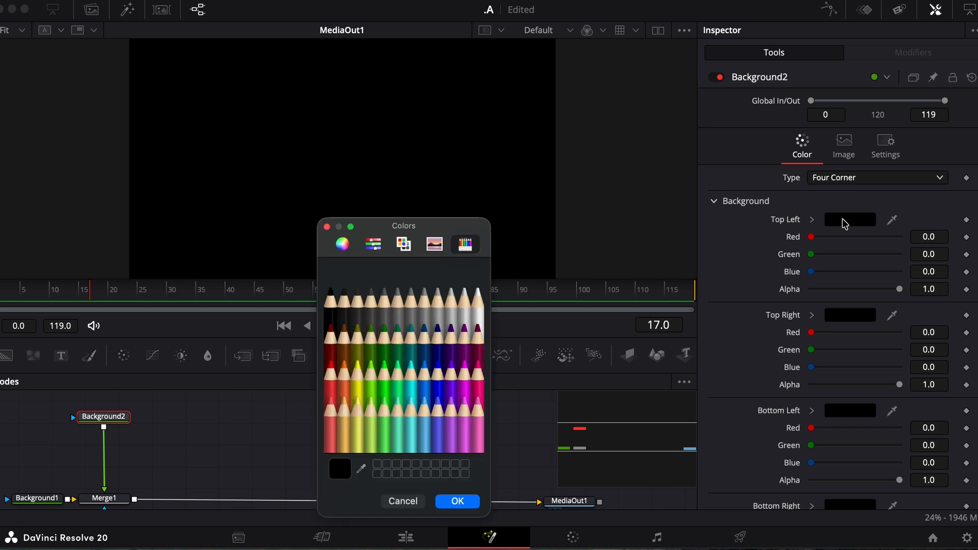
pyautogui.click(465, 343)
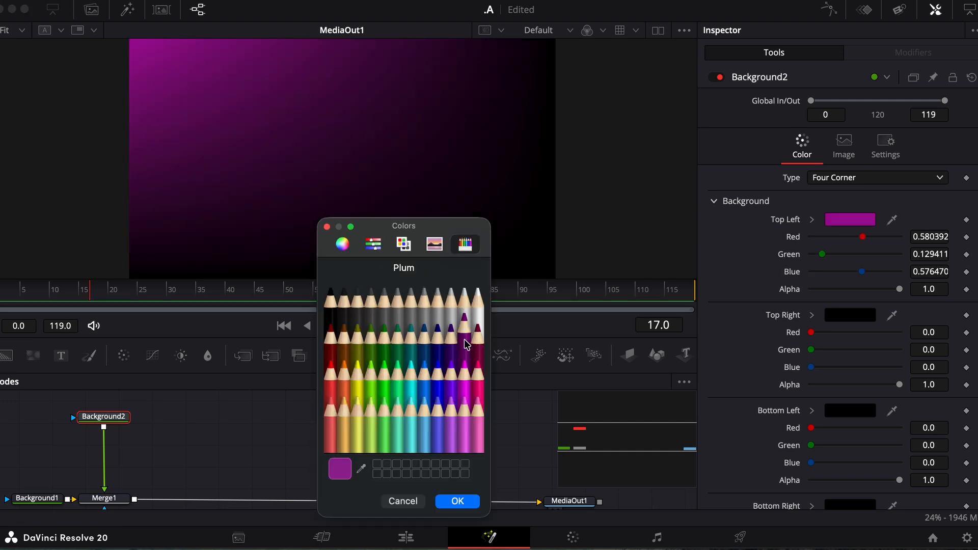
pyautogui.click(404, 245)
pyautogui.click(372, 246)
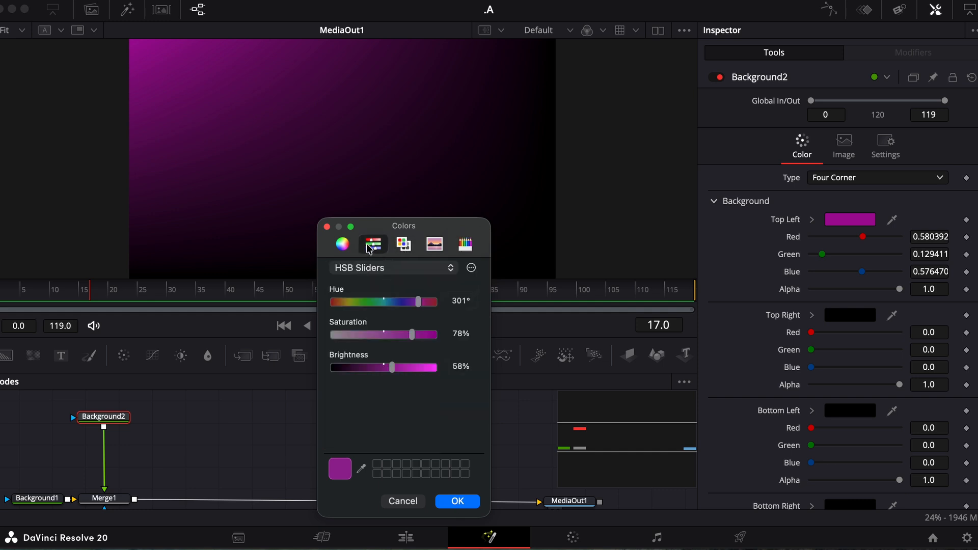
pyautogui.moveTo(389, 370); pyautogui.dragTo(365, 371)
pyautogui.click(461, 498)
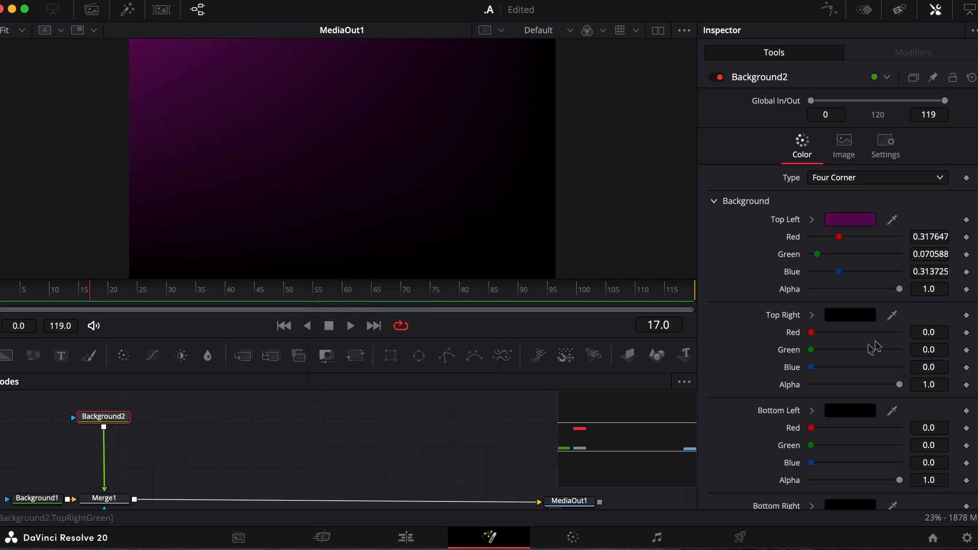
# Step: Set the top-right corner to a darkened Midnight blue
pyautogui.click(851, 317)
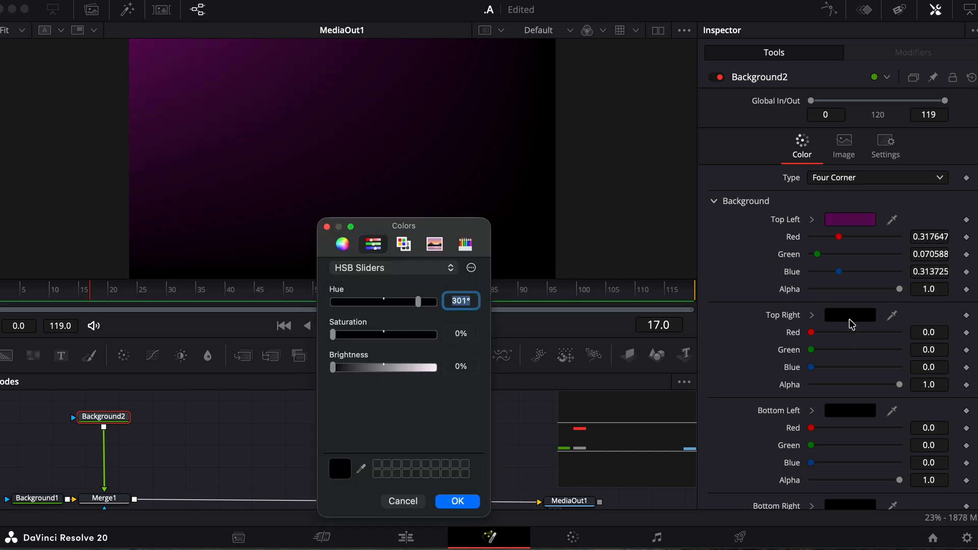
pyautogui.click(464, 249)
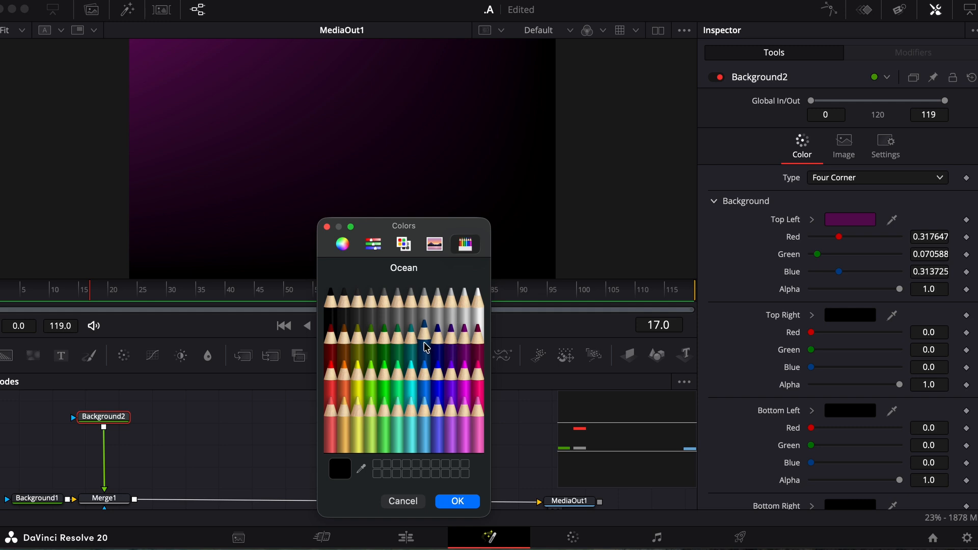
pyautogui.click(440, 347)
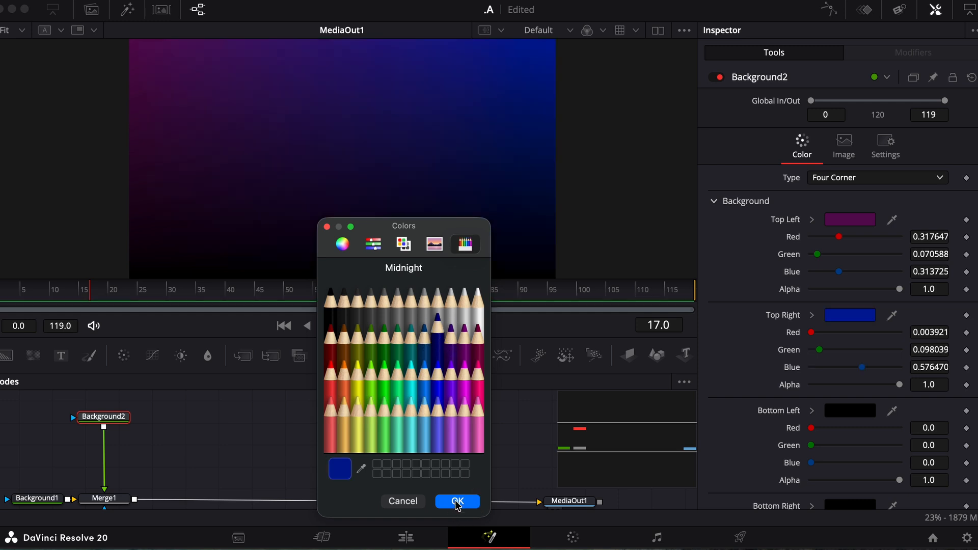
pyautogui.click(404, 245)
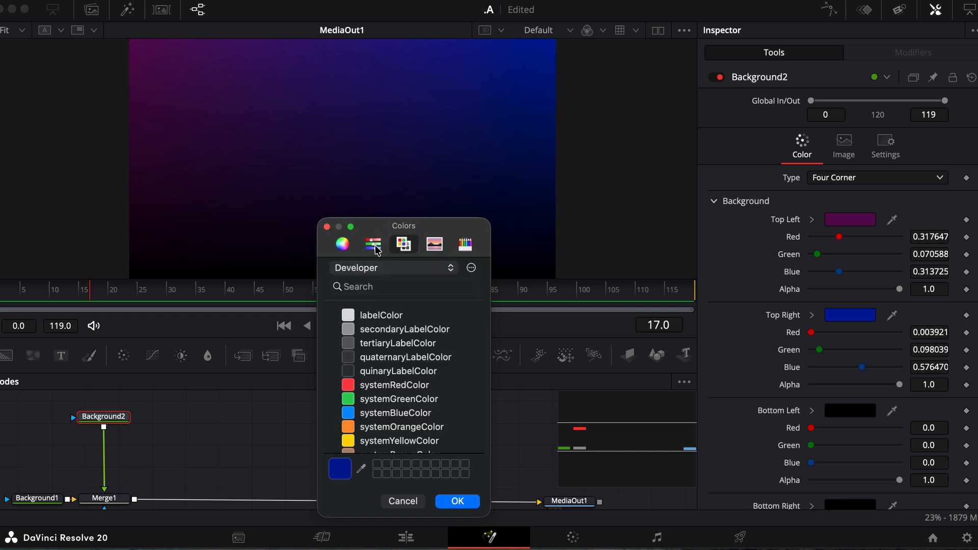
pyautogui.click(373, 245)
pyautogui.moveTo(395, 372); pyautogui.dragTo(373, 375)
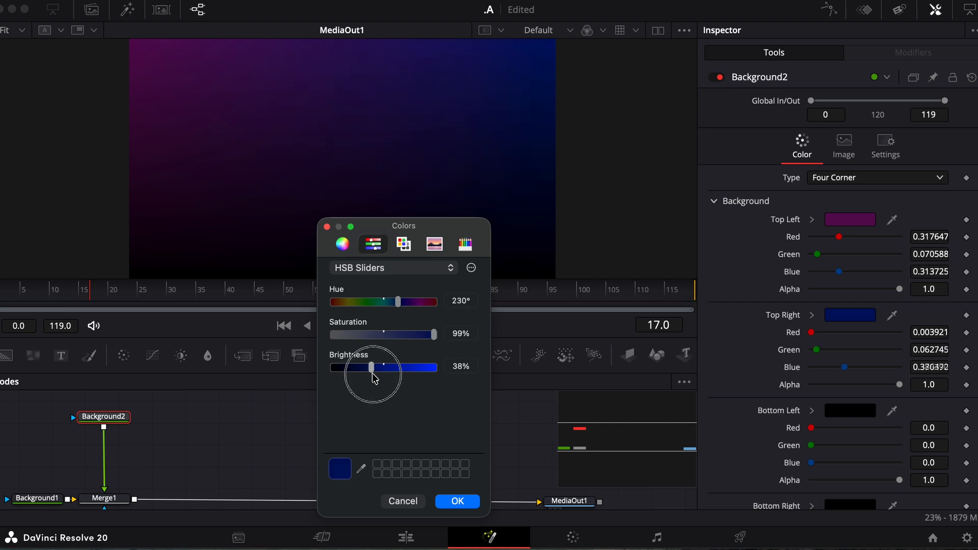
pyautogui.scroll(-3, 793, 390)
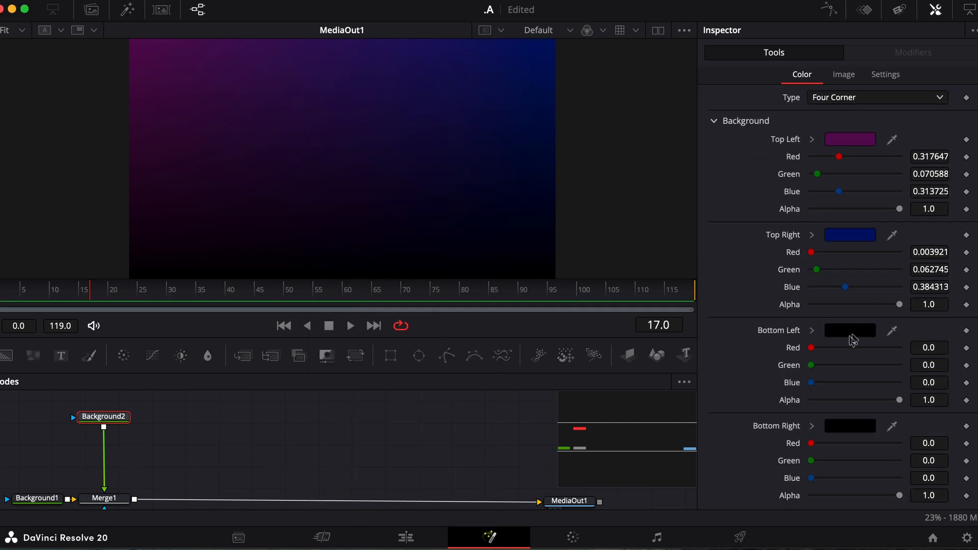
pyautogui.click(850, 334)
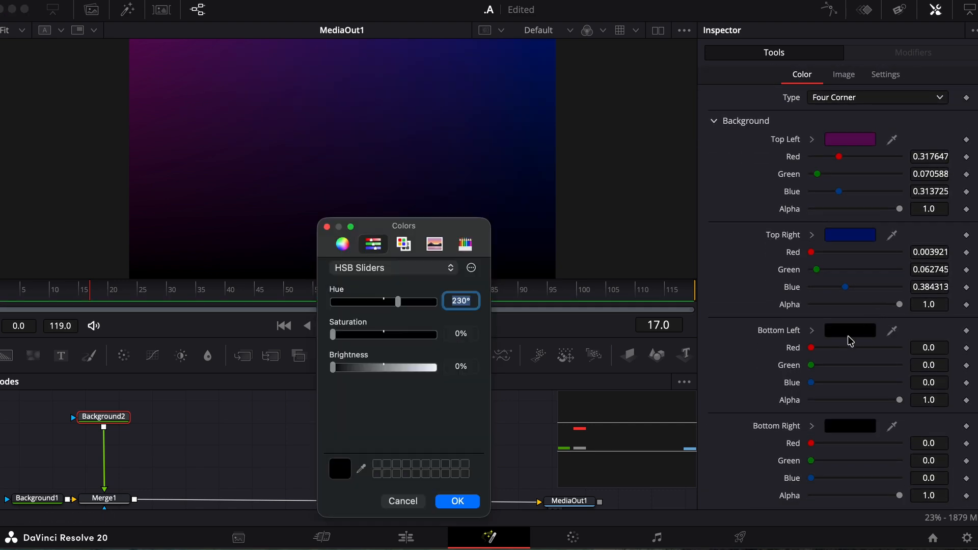
# Step: Set the bottom-left corner to Midnight blue darkened to 36% brightness
pyautogui.click(465, 245)
pyautogui.click(437, 346)
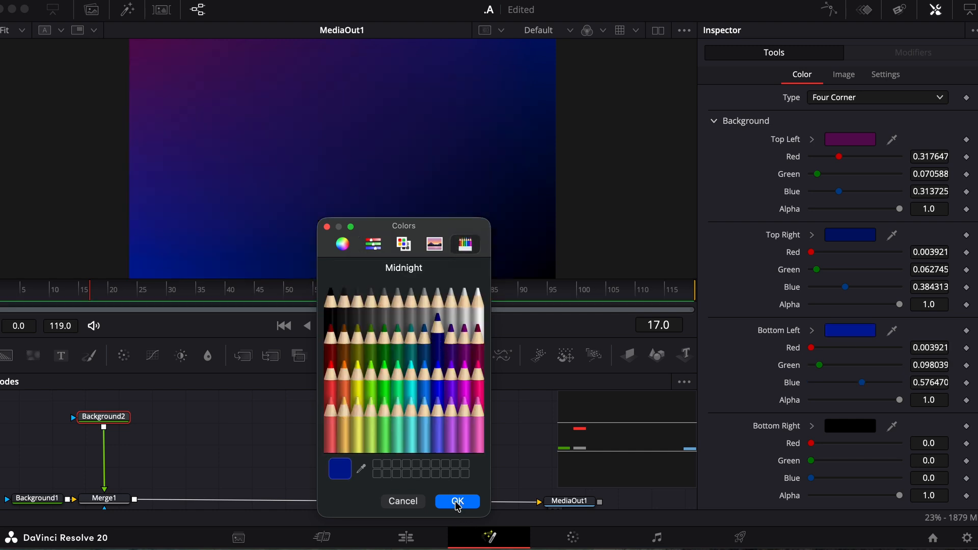
pyautogui.click(374, 245)
pyautogui.moveTo(391, 365); pyautogui.dragTo(369, 368)
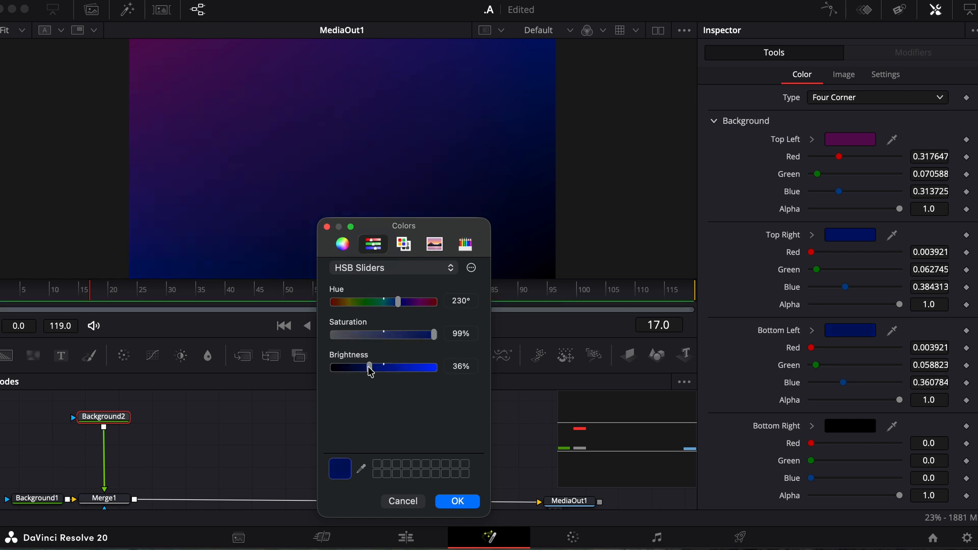
pyautogui.click(462, 506)
# Step: Set the bottom-right corner to a darkened Plum purple
pyautogui.click(848, 429)
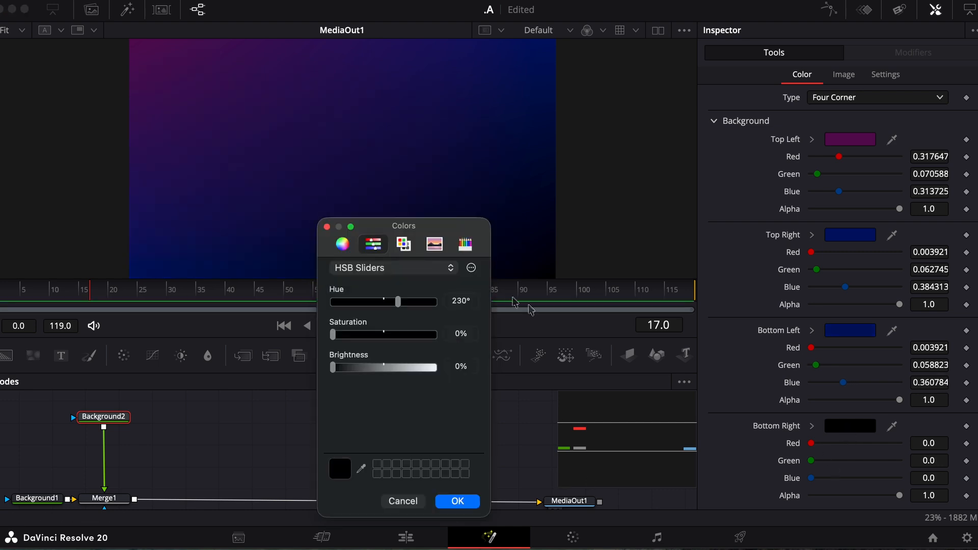
pyautogui.click(467, 247)
pyautogui.click(464, 334)
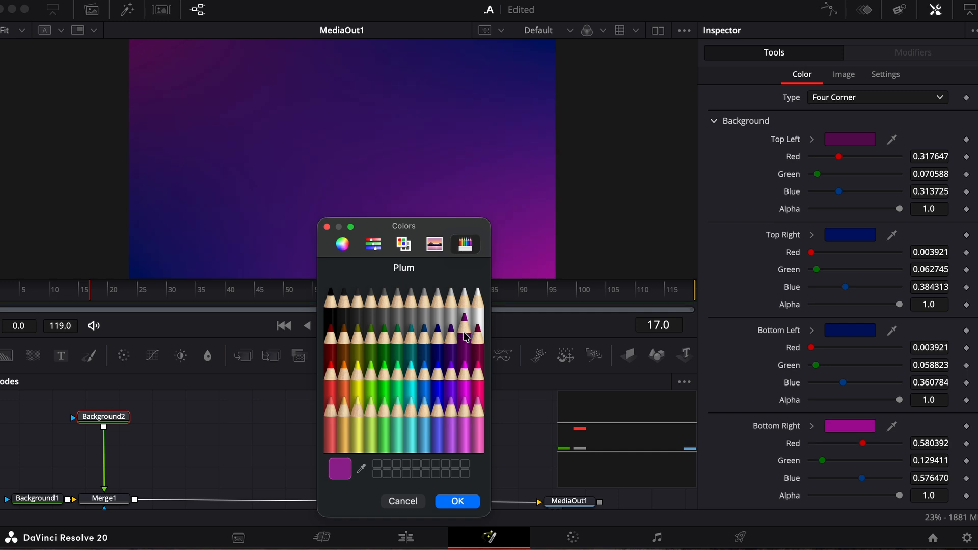
pyautogui.click(372, 244)
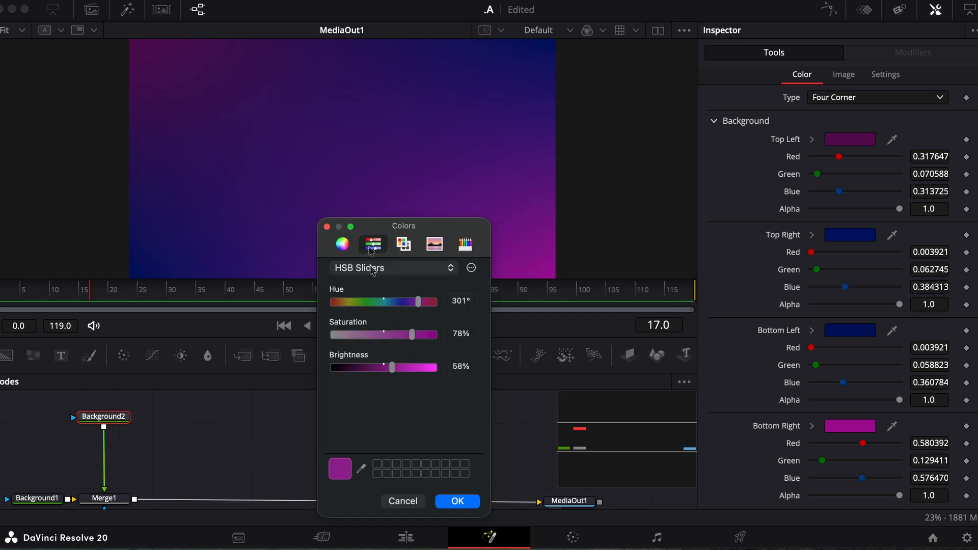
pyautogui.moveTo(394, 373); pyautogui.dragTo(373, 372)
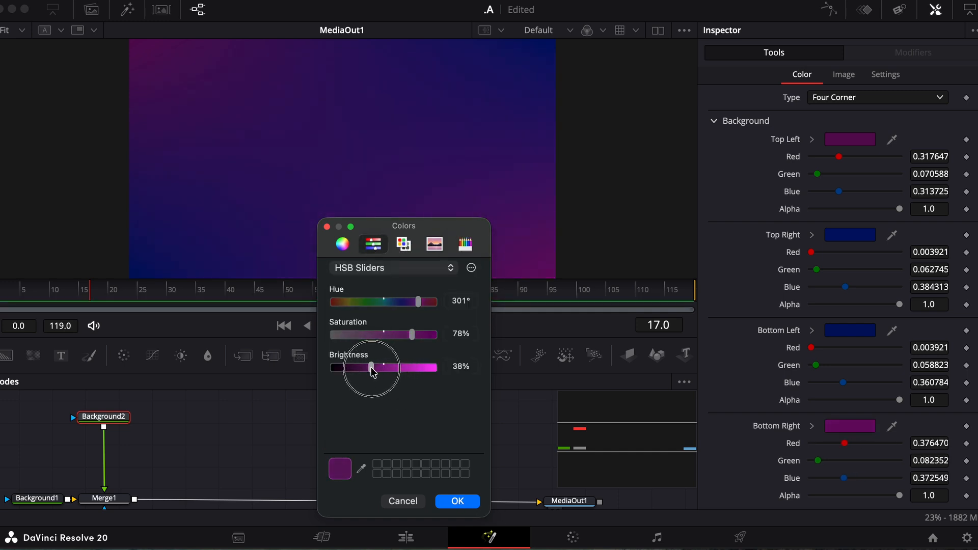
pyautogui.click(458, 502)
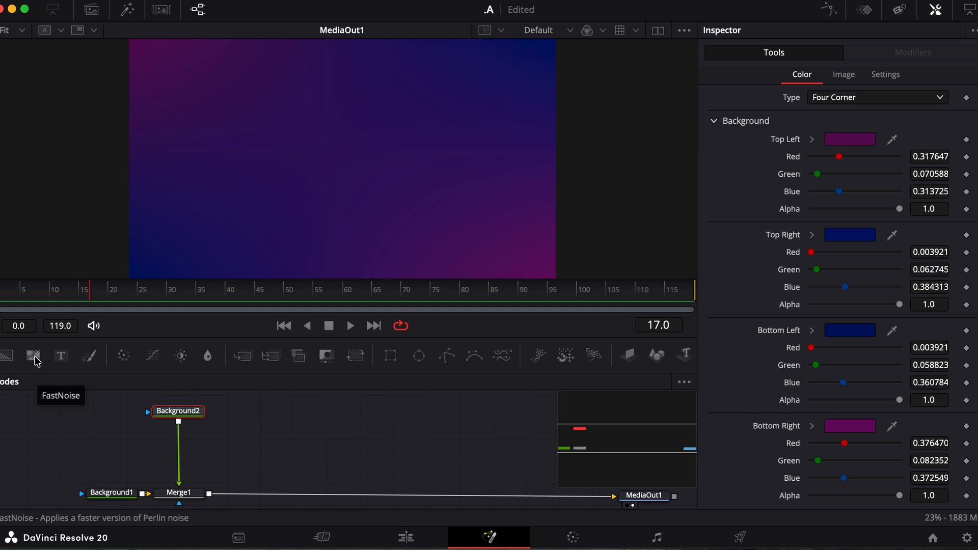
# Step: Add a FastNoise1 node, test and reset its Detail, Contrast and Brightness, then unlink it from Merge2
pyautogui.moveTo(37, 362); pyautogui.dragTo(207, 430)
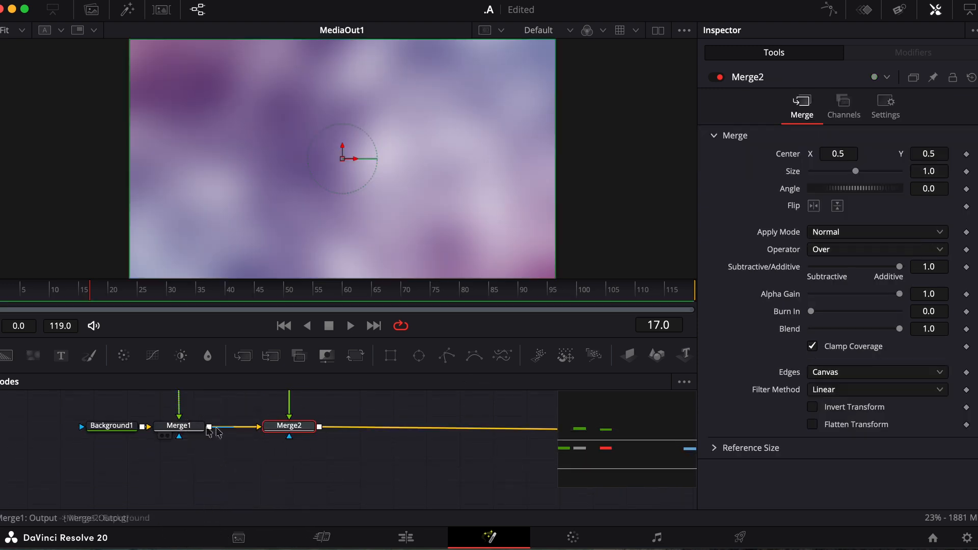
pyautogui.click(280, 424)
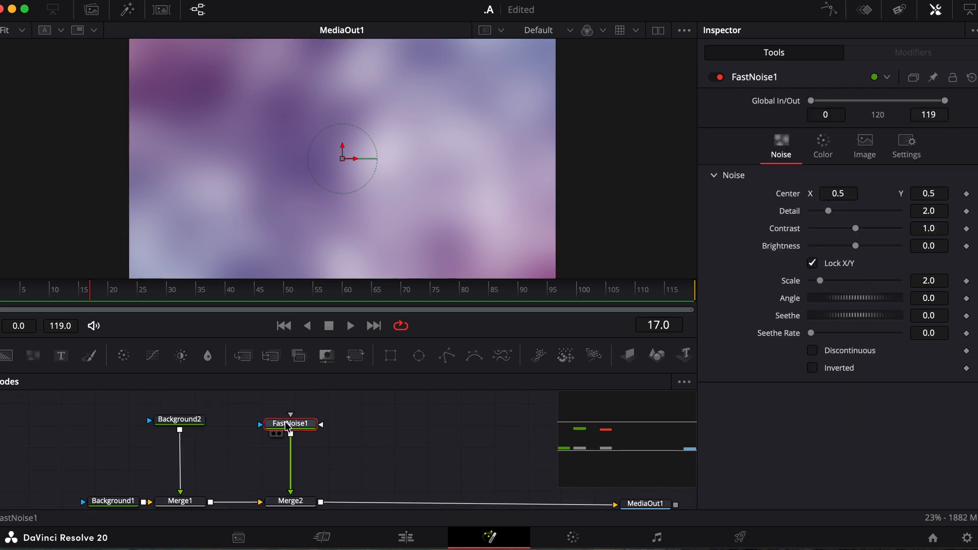
pyautogui.moveTo(829, 211); pyautogui.dragTo(789, 239)
pyautogui.doubleClick(788, 245)
pyautogui.doubleClick(789, 232)
pyautogui.doubleClick(789, 212)
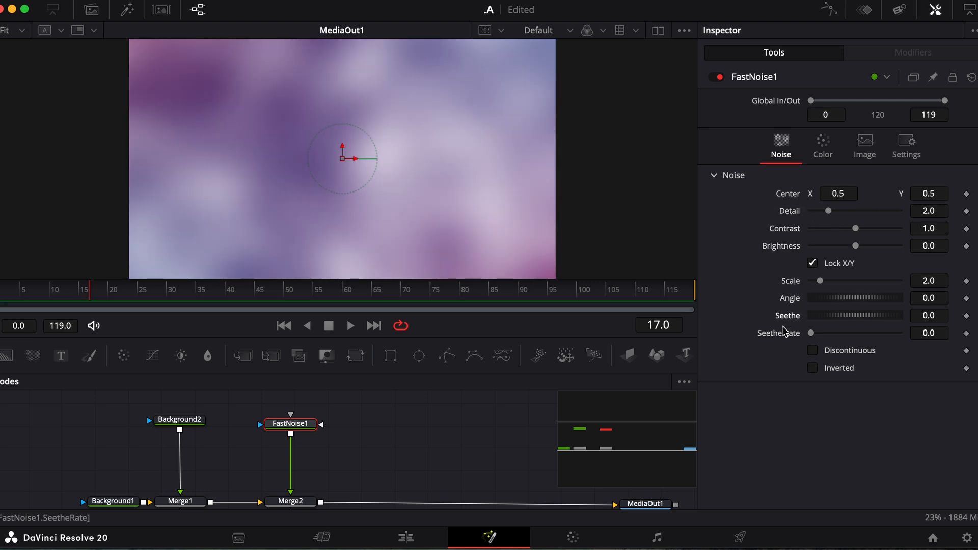
pyautogui.click(291, 490)
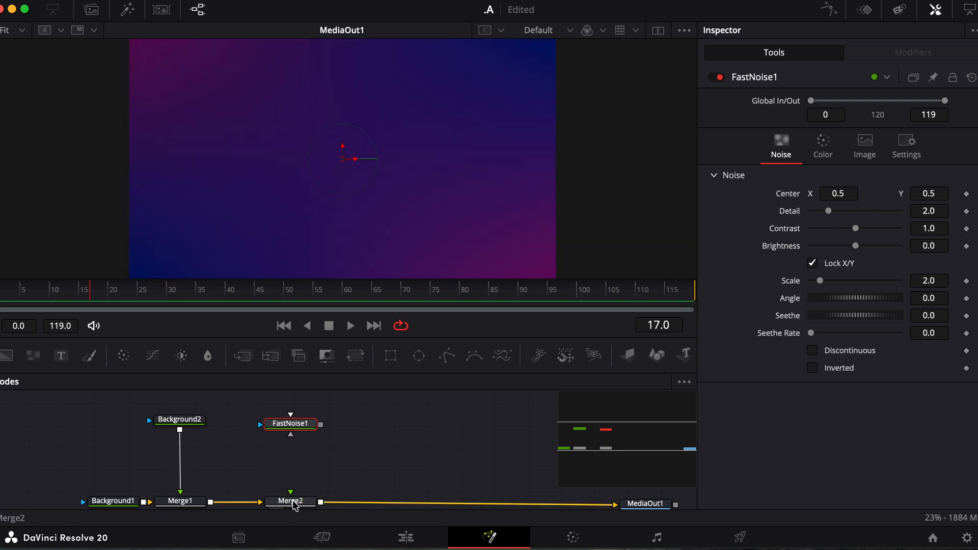
# Step: Delete Merge2 and wire FastNoise1's output into Background2's effect-mask input
pyautogui.click(294, 503)
pyautogui.press('Delete')
pyautogui.scroll(2, 294, 454)
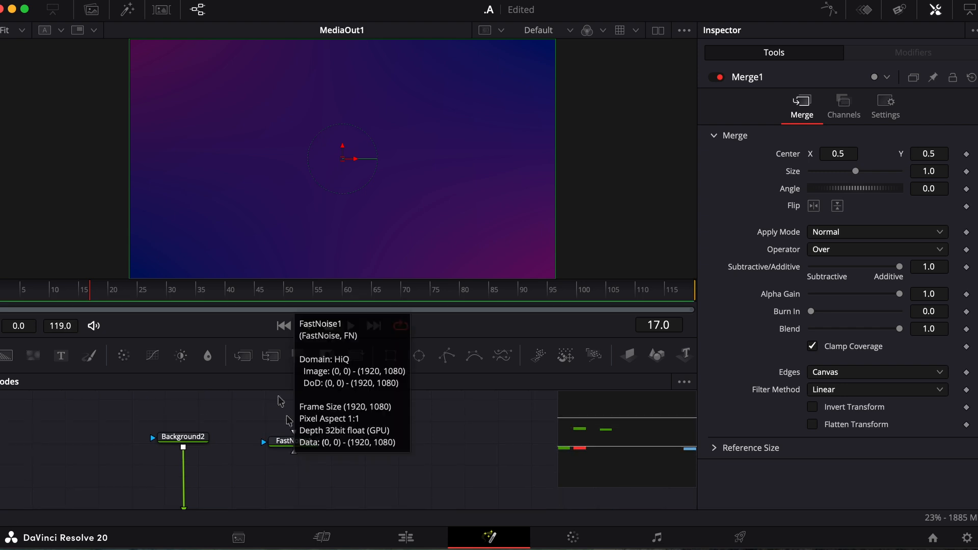
pyautogui.click(287, 447)
pyautogui.moveTo(287, 447); pyautogui.dragTo(170, 403)
pyautogui.scroll(2, 170, 404)
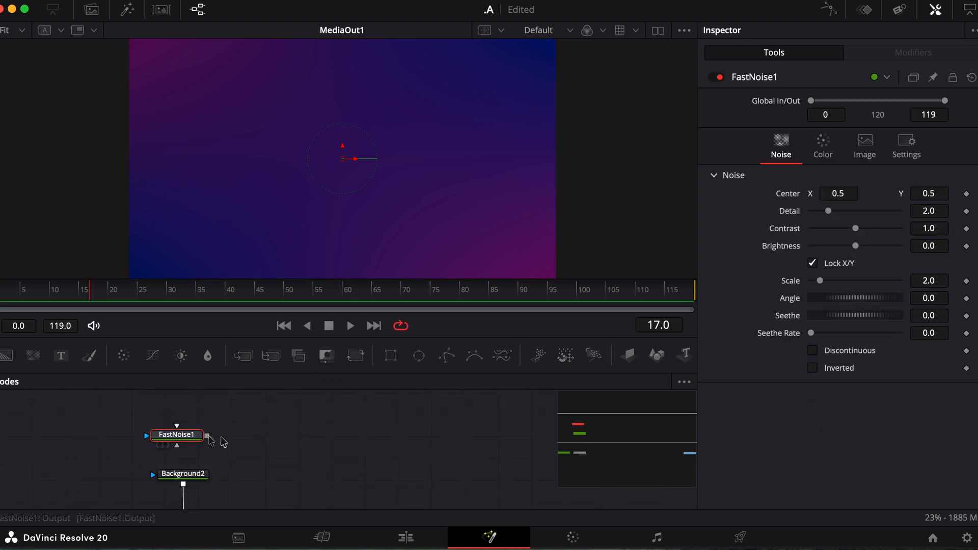
pyautogui.moveTo(207, 438); pyautogui.dragTo(154, 481)
pyautogui.moveTo(177, 434); pyautogui.dragTo(185, 412)
# Step: Align FastNoise1 directly above Background2, comparing both nodes' settings
pyautogui.click(183, 476)
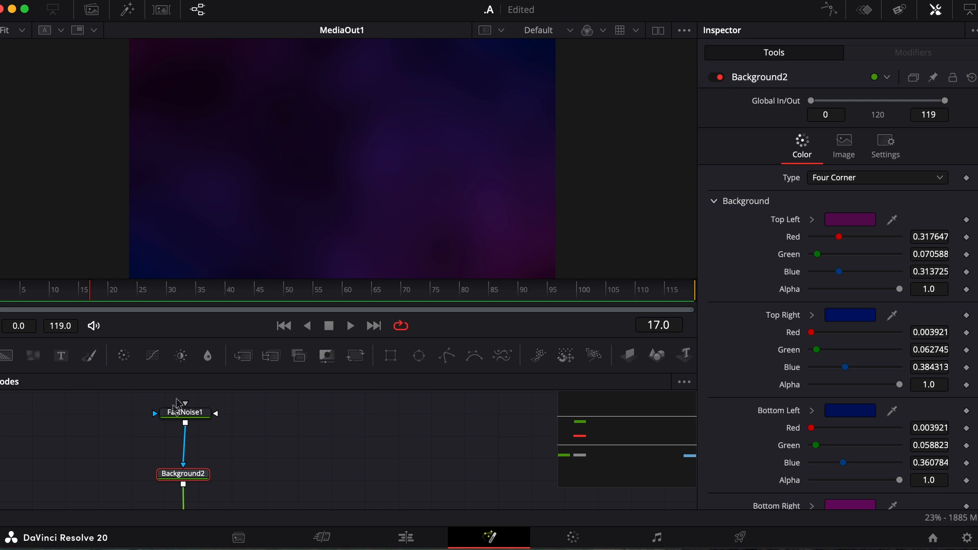
pyautogui.click(184, 416)
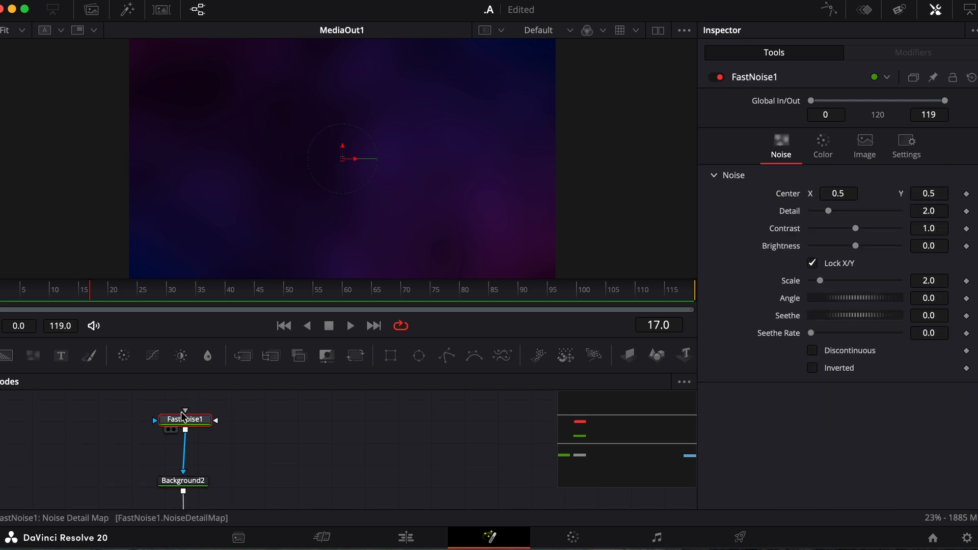
pyautogui.moveTo(187, 420); pyautogui.dragTo(185, 417)
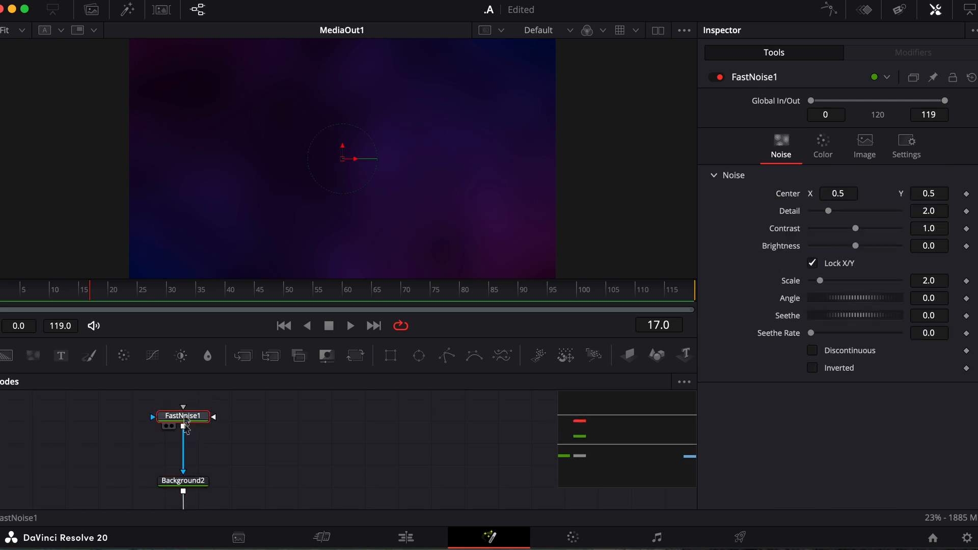
pyautogui.click(183, 482)
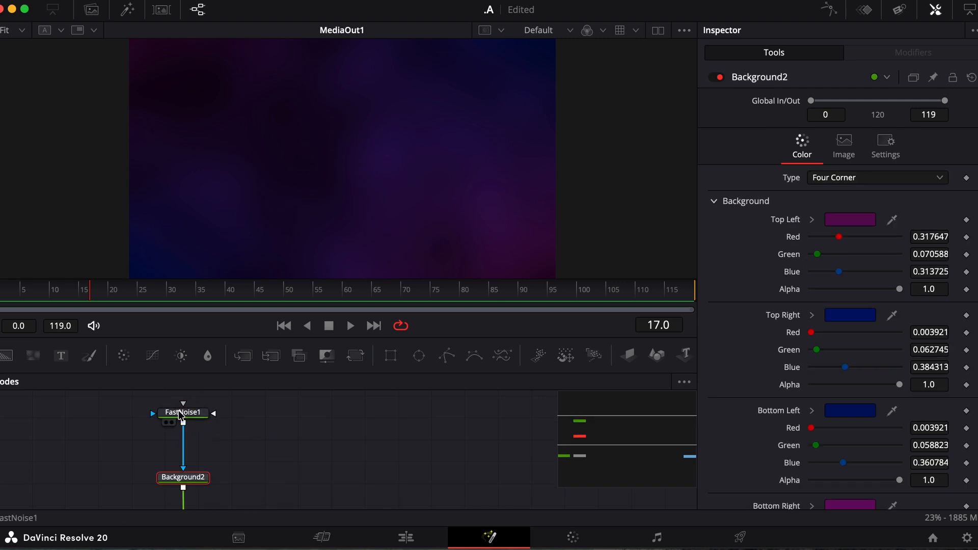
pyautogui.moveTo(181, 415)
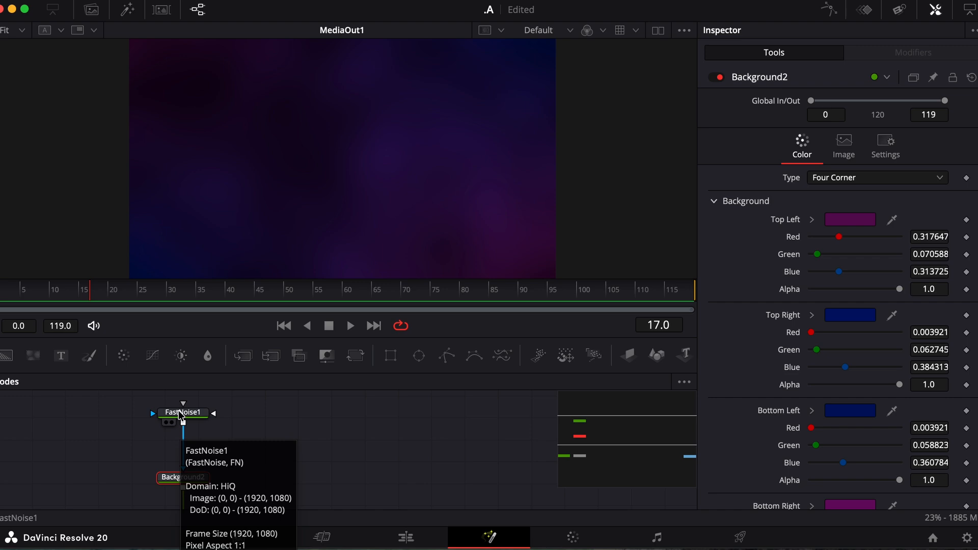
pyautogui.click(196, 416)
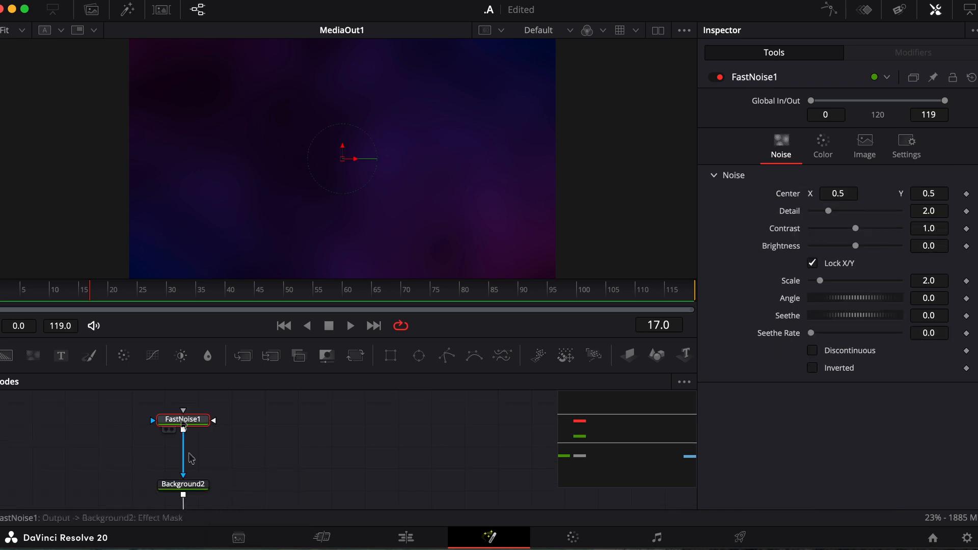
pyautogui.click(185, 487)
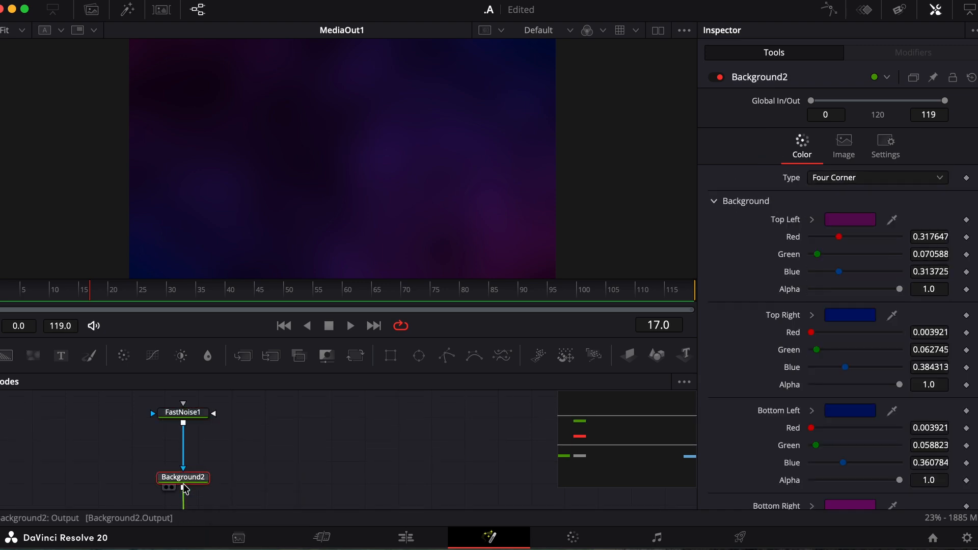
pyautogui.click(851, 221)
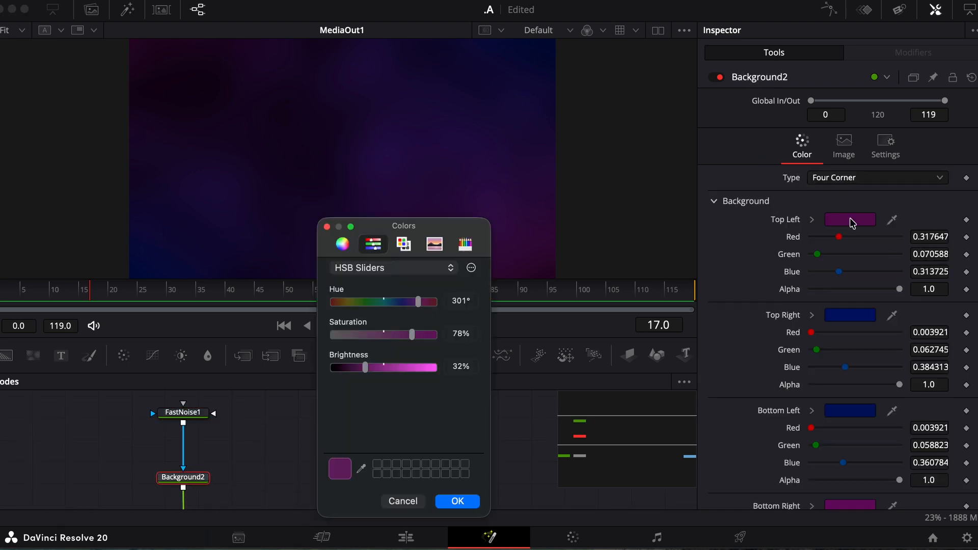
pyautogui.click(466, 244)
pyautogui.click(413, 348)
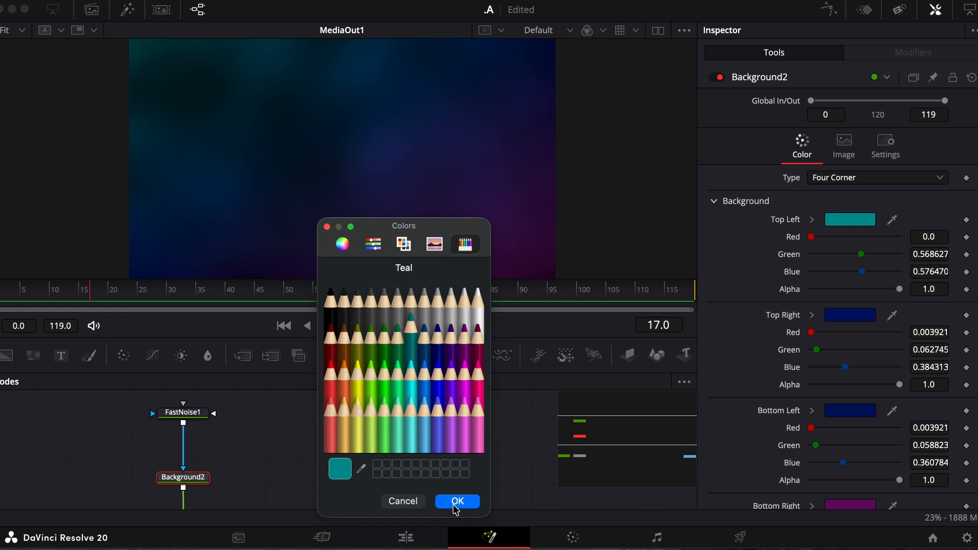
pyautogui.click(403, 502)
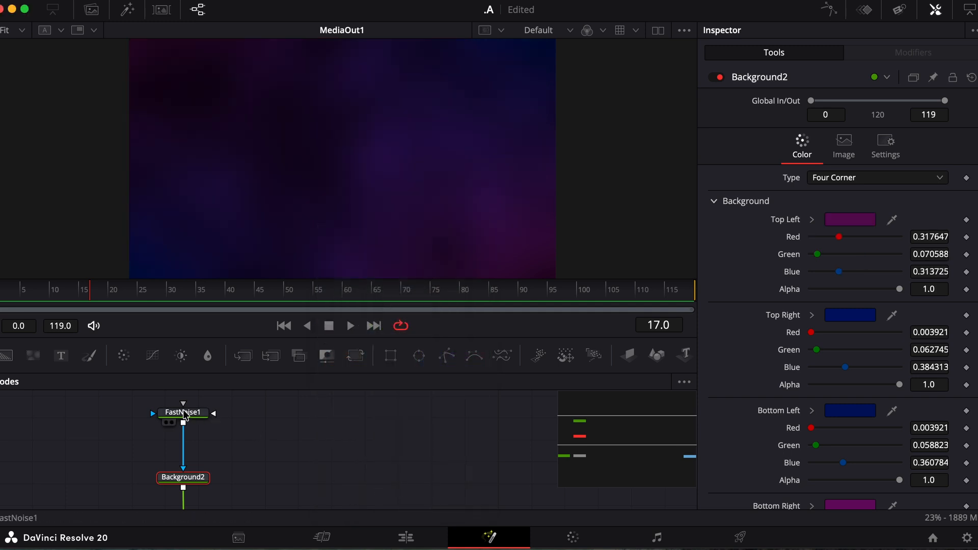
pyautogui.moveTo(185, 416)
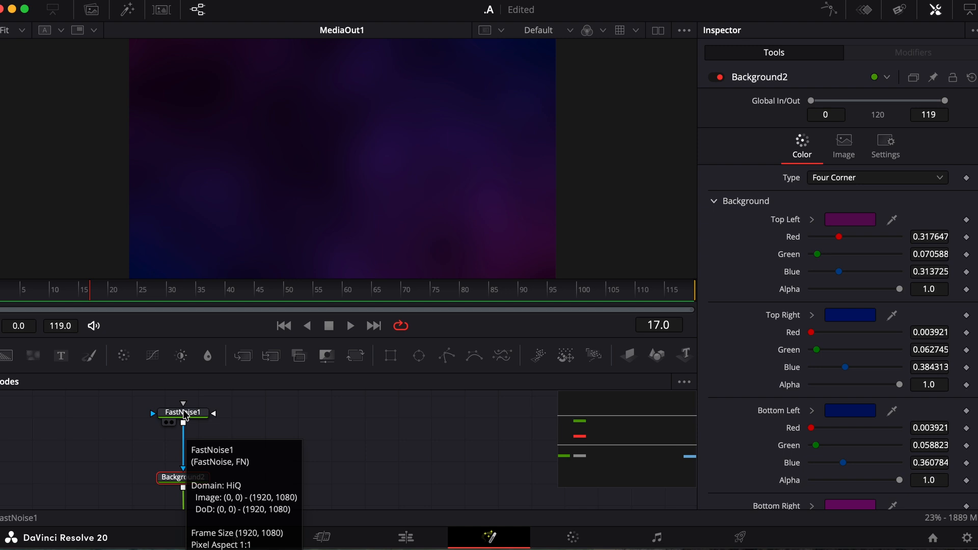
pyautogui.moveTo(185, 415); pyautogui.dragTo(184, 412)
# Step: Set FastNoise1's centre to 2.2, 0.9 and raise its Detail to 10
pyautogui.scroll(2, 183, 412)
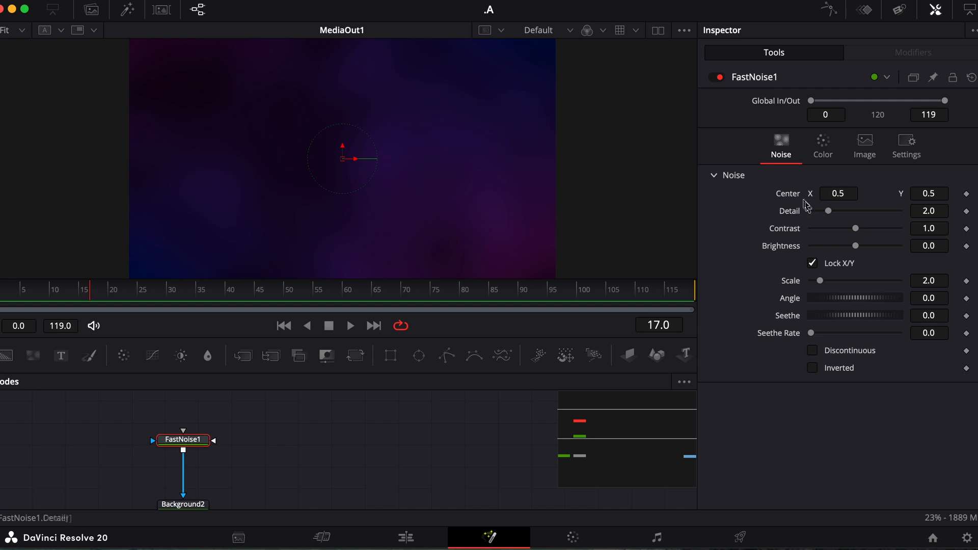
pyautogui.click(838, 193)
pyautogui.press('BackSpace')
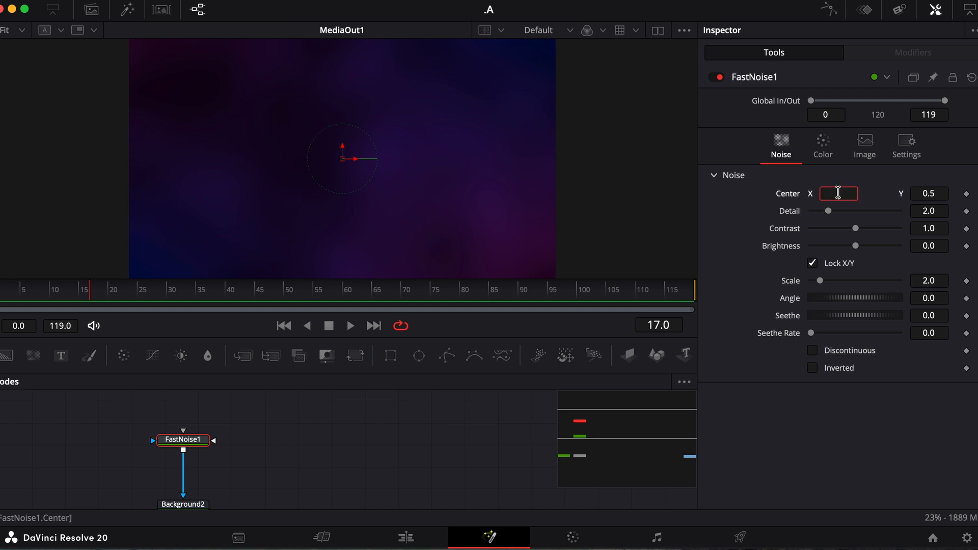
pyautogui.write('2.2')
pyautogui.press('Return')
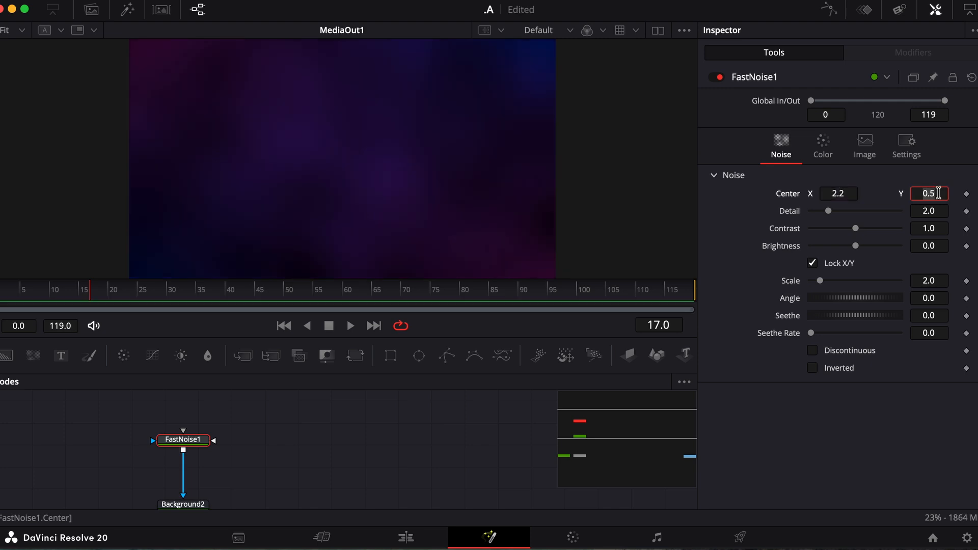
pyautogui.write('0.9')
pyautogui.press('Tab')
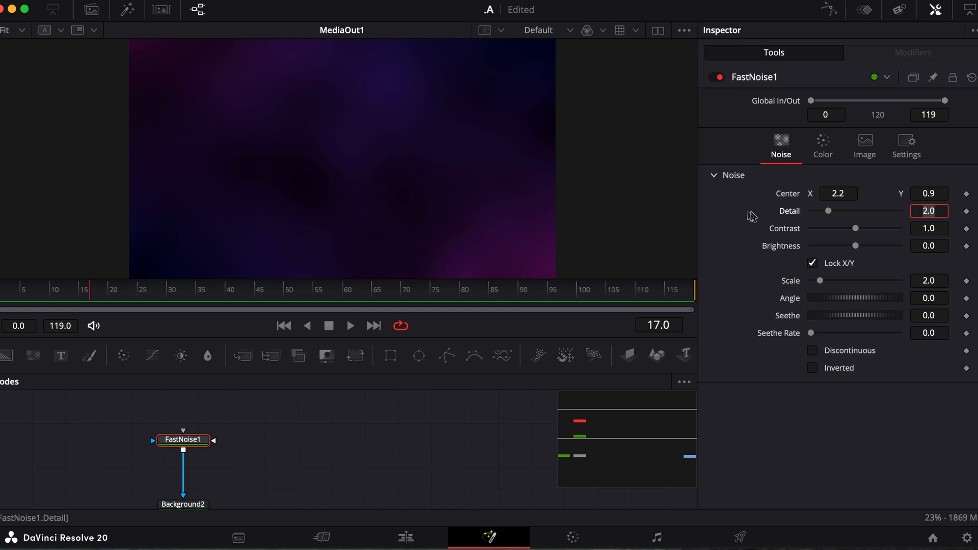
pyautogui.moveTo(830, 213); pyautogui.dragTo(801, 216)
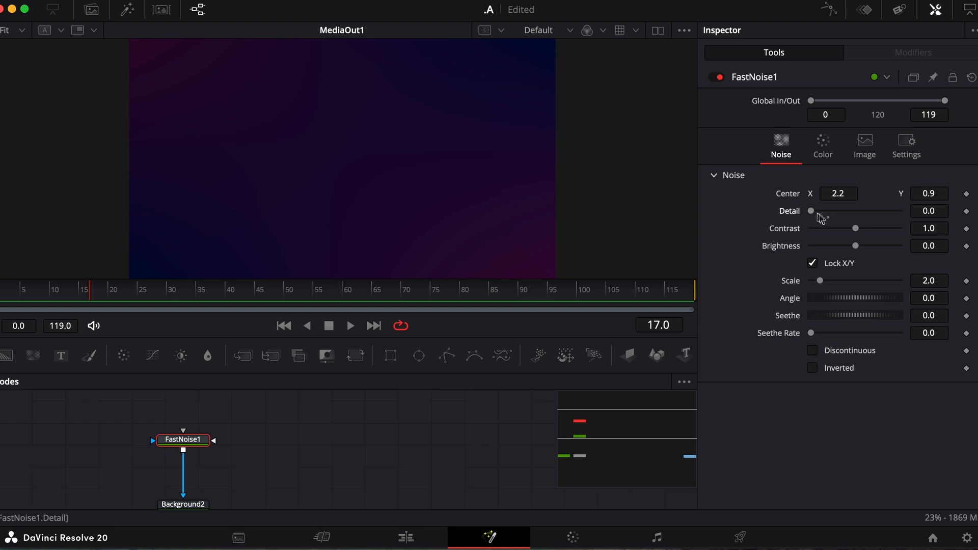
pyautogui.moveTo(811, 213); pyautogui.dragTo(943, 193)
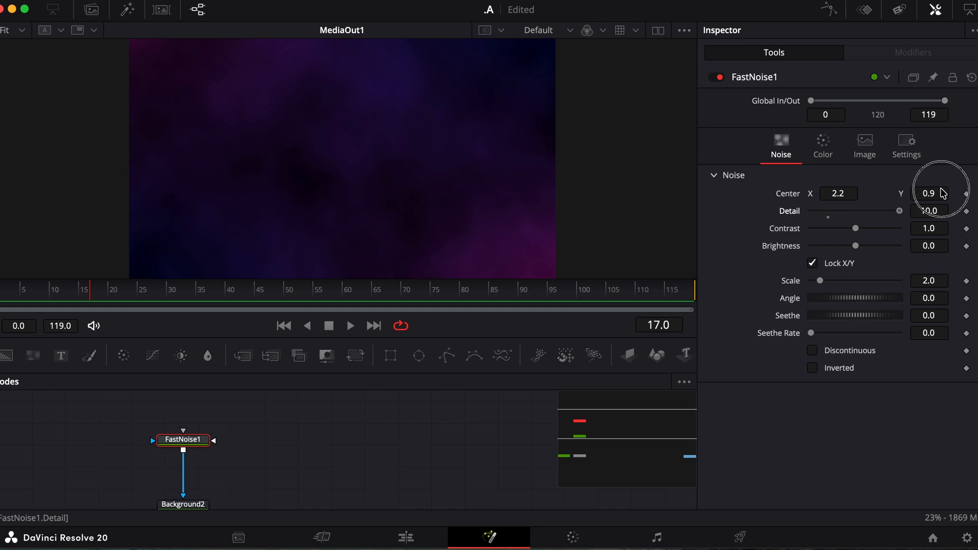
# Step: Set the noise to Detail 1.5, Contrast 5.0 and Brightness 1.0, and unlock X/Y scale
pyautogui.moveTo(944, 193)
pyautogui.mouseDown()
pyautogui.moveTo(837, 200)
pyautogui.moveTo(824, 212)
pyautogui.moveTo(854, 225)
pyautogui.moveTo(783, 234)
pyautogui.moveTo(941, 212)
pyautogui.mouseUp()
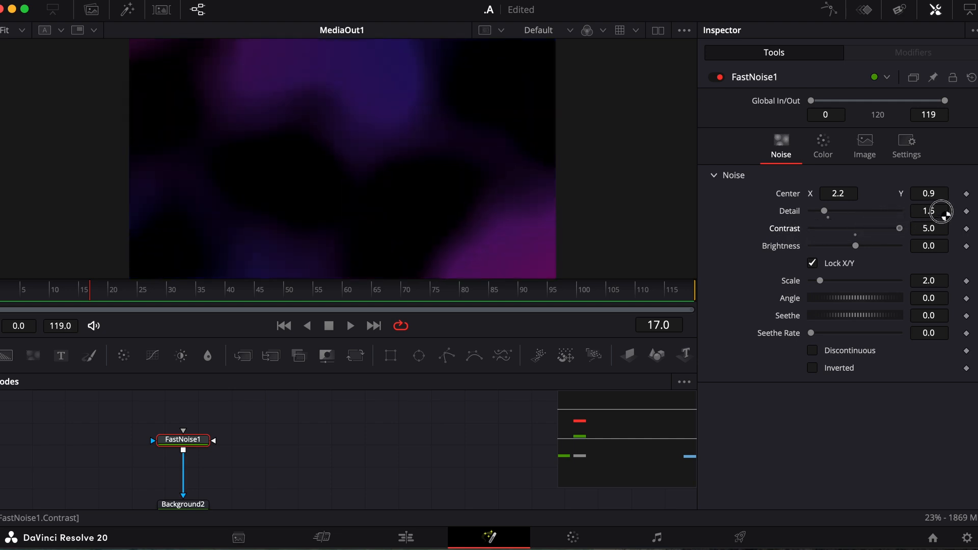
pyautogui.moveTo(856, 247); pyautogui.dragTo(775, 254)
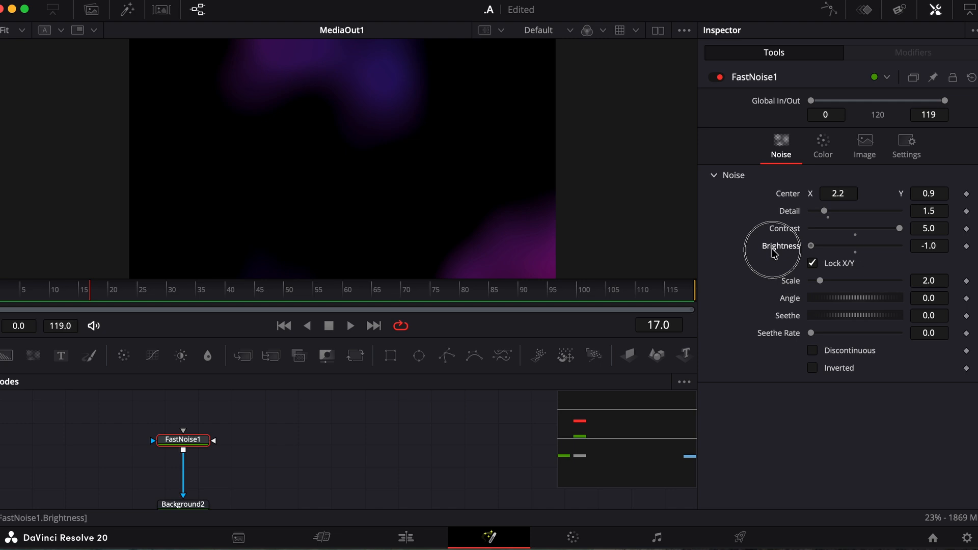
pyautogui.moveTo(775, 253); pyautogui.dragTo(921, 240)
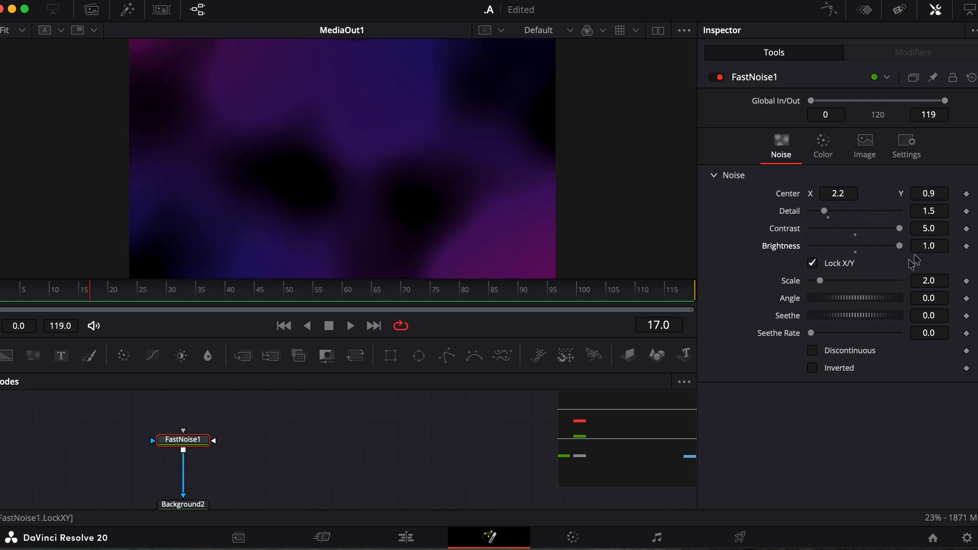
pyautogui.click(812, 264)
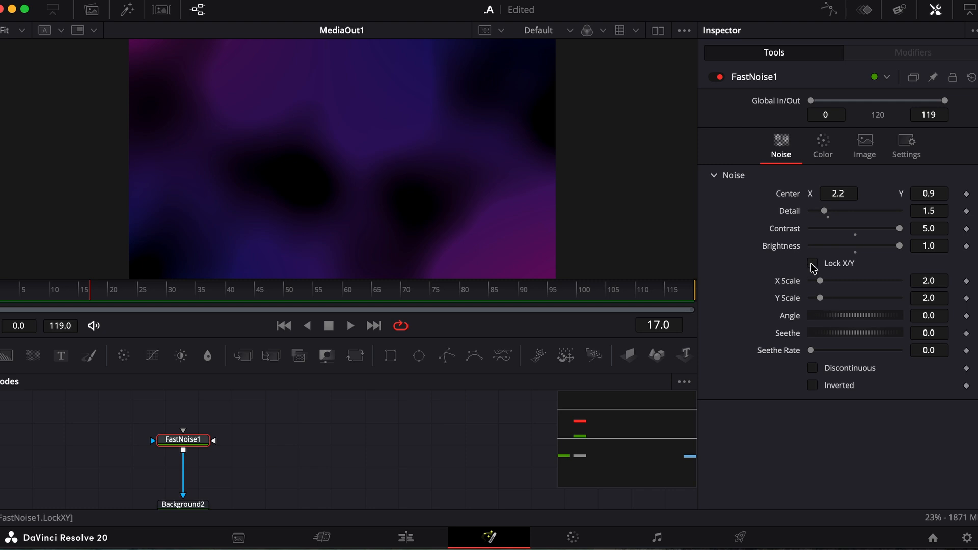
# Step: Try different X and Y Scale values with the scales unlocked, then reset both to 2.0
pyautogui.click(812, 264)
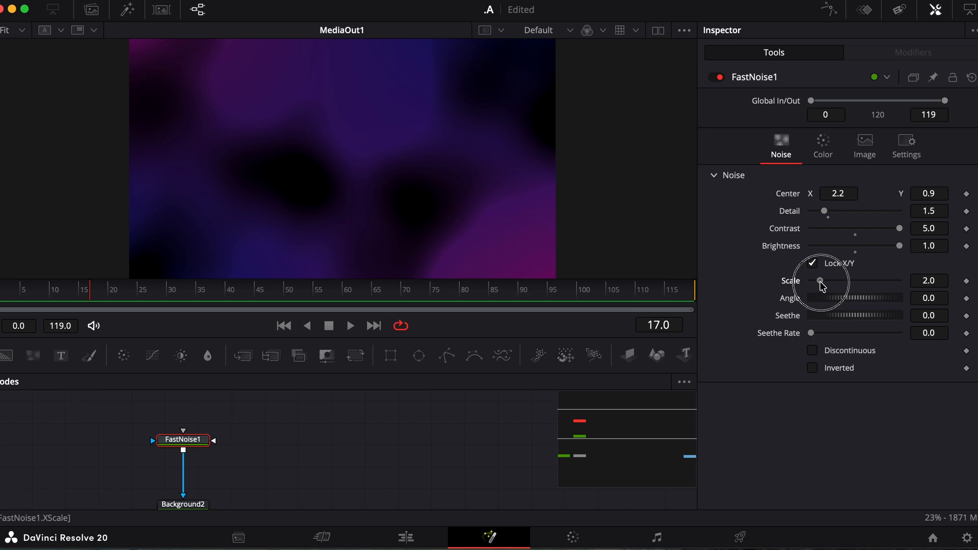
pyautogui.moveTo(821, 283)
pyautogui.mouseDown()
pyautogui.moveTo(921, 280)
pyautogui.moveTo(808, 284)
pyautogui.moveTo(819, 280)
pyautogui.mouseUp()
pyautogui.click(814, 263)
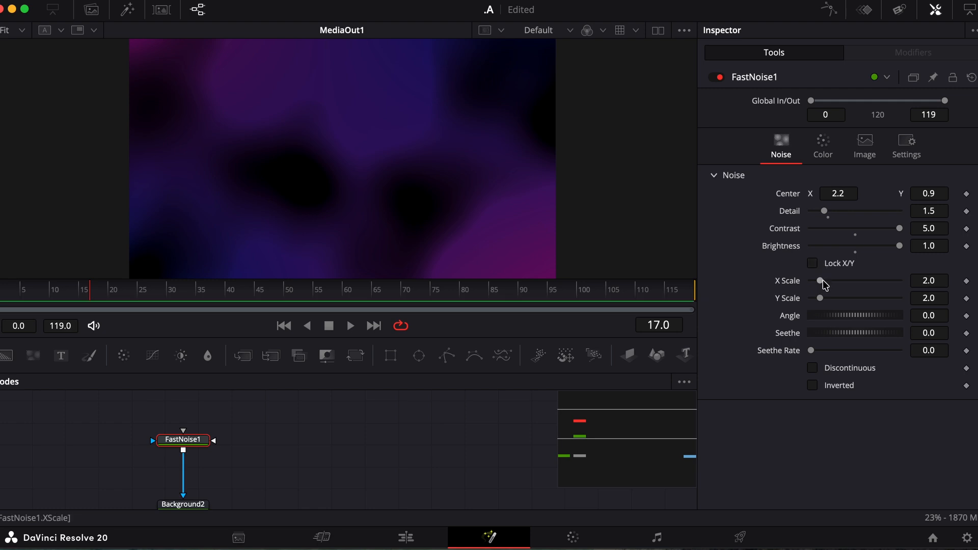
pyautogui.moveTo(825, 285)
pyautogui.mouseDown()
pyautogui.moveTo(839, 273)
pyautogui.moveTo(935, 277)
pyautogui.mouseUp()
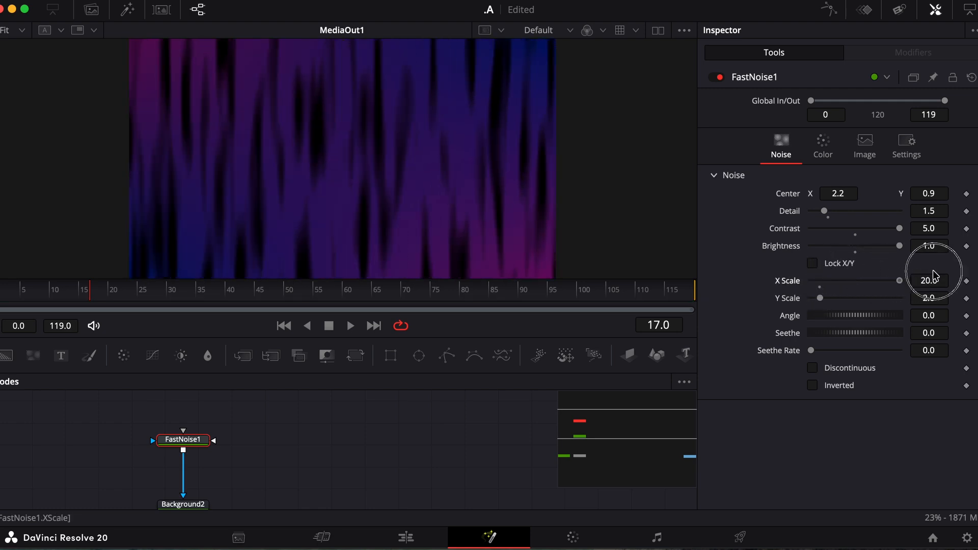
pyautogui.moveTo(820, 299)
pyautogui.mouseDown()
pyautogui.moveTo(904, 297)
pyautogui.moveTo(771, 302)
pyautogui.mouseUp()
pyautogui.moveTo(900, 280); pyautogui.dragTo(798, 286)
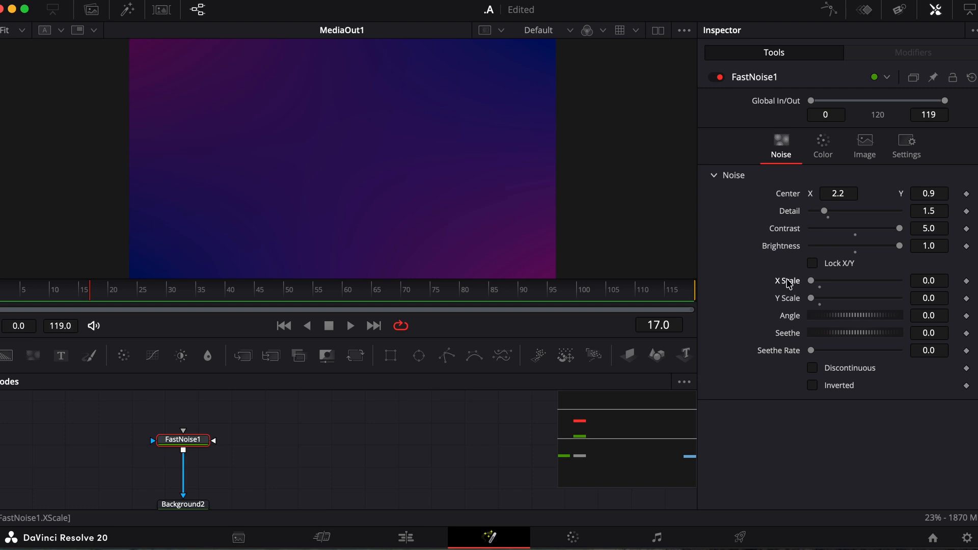
pyautogui.doubleClick(789, 281)
pyautogui.doubleClick(789, 298)
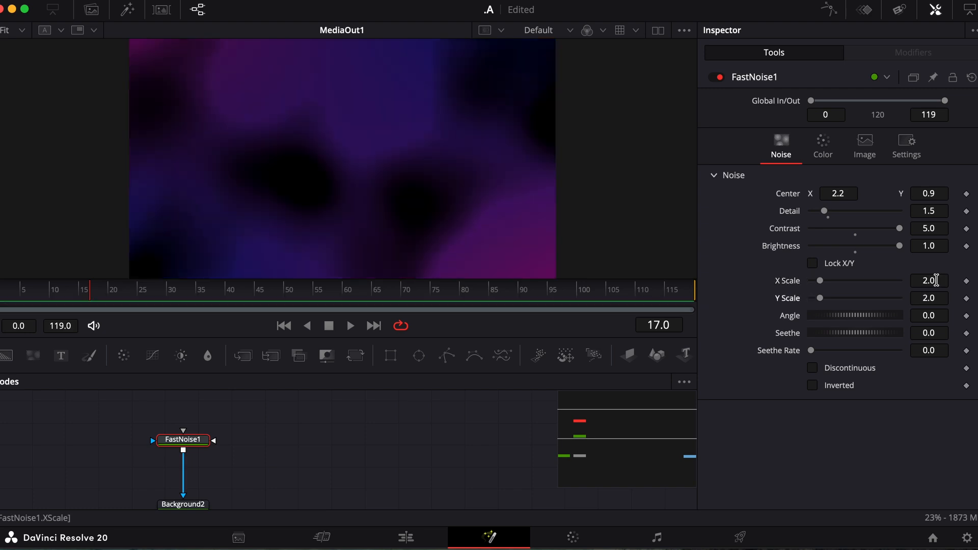
# Step: Enter an X Scale of 1.14, keeping Y Scale at 2.0
pyautogui.click(936, 281)
pyautogui.press('BackSpace')
pyautogui.press('BackSpace')
pyautogui.write('1.14')
pyautogui.press('Tab')
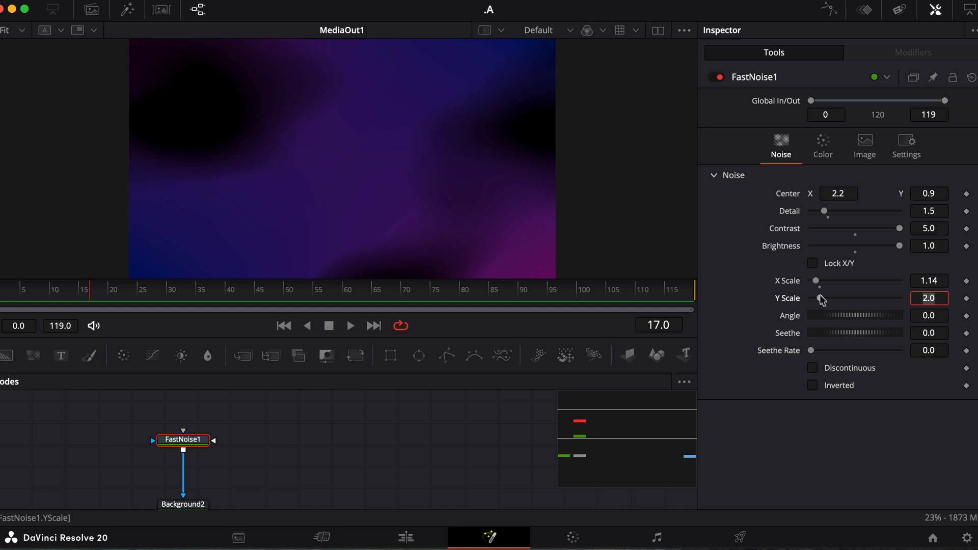
# Step: Stretch the noise to Y Scale 20, angle it at -146, and play to preview the streaks
pyautogui.moveTo(820, 298); pyautogui.dragTo(936, 293)
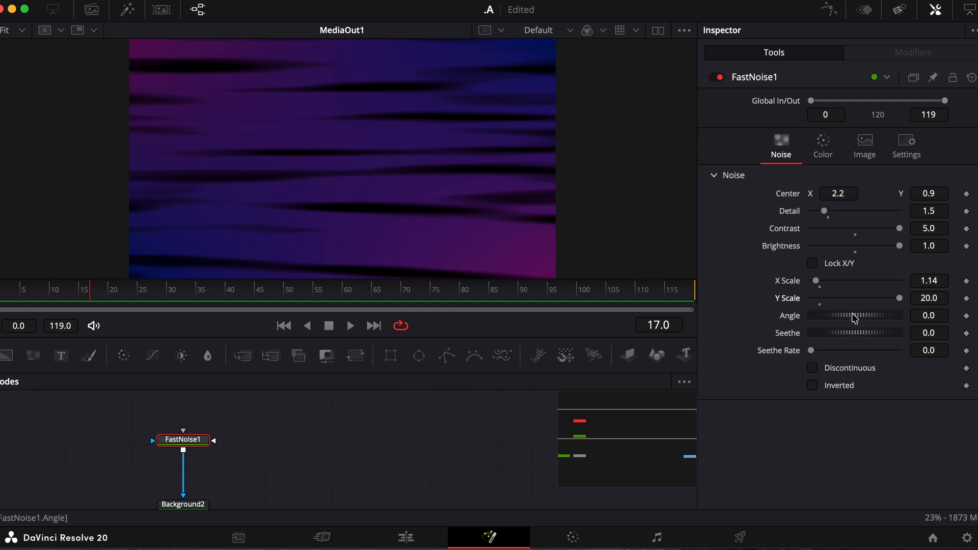
pyautogui.moveTo(927, 315); pyautogui.dragTo(920, 316)
pyautogui.press('BackSpace')
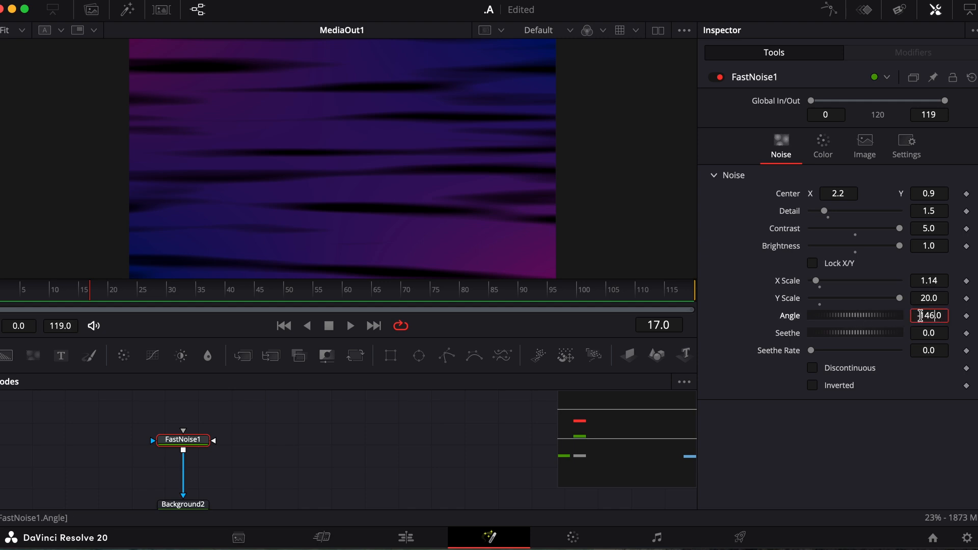
pyautogui.press('Return')
pyautogui.press('space')
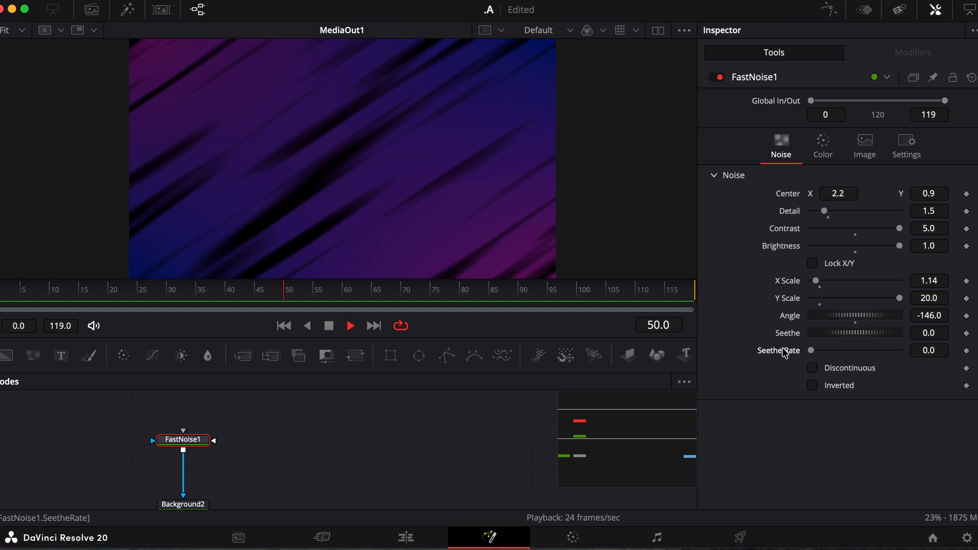
# Step: Set FastNoise1's Seethe Rate to 0.052 so the diagonal streaks evolve slowly
pyautogui.click(810, 352)
pyautogui.moveTo(811, 352)
pyautogui.mouseDown()
pyautogui.moveTo(900, 350)
pyautogui.moveTo(814, 360)
pyautogui.moveTo(824, 361)
pyautogui.mouseUp()
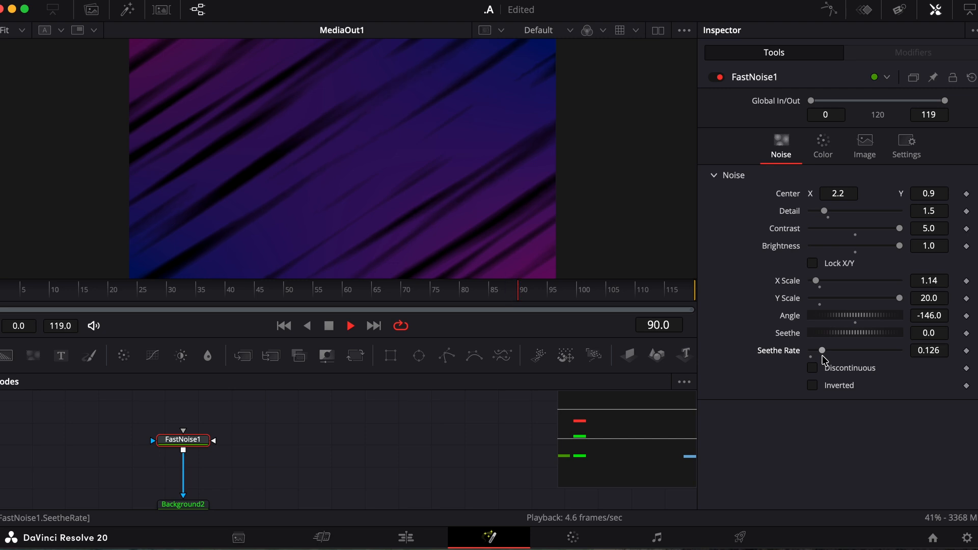
pyautogui.click(933, 350)
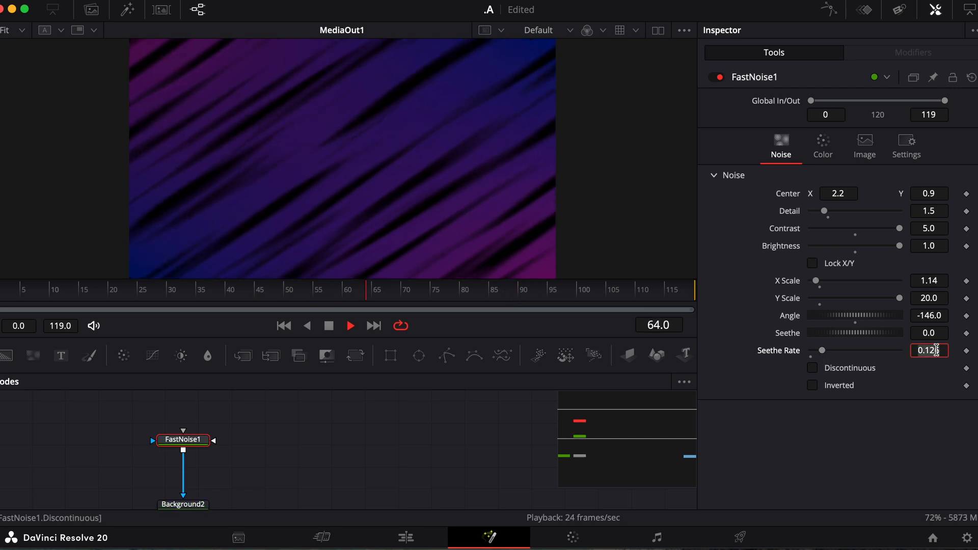
pyautogui.doubleClick(936, 351)
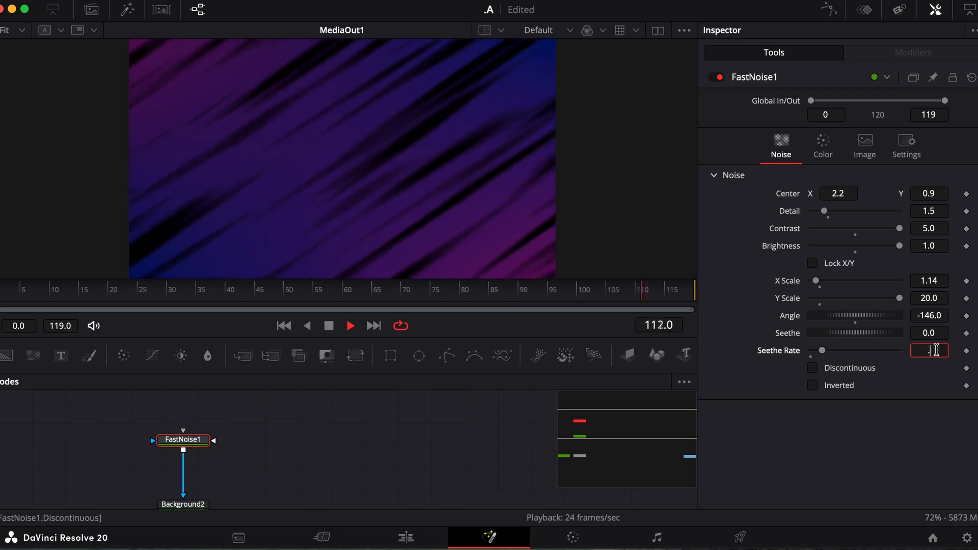
pyautogui.write('.052')
pyautogui.press('Tab')
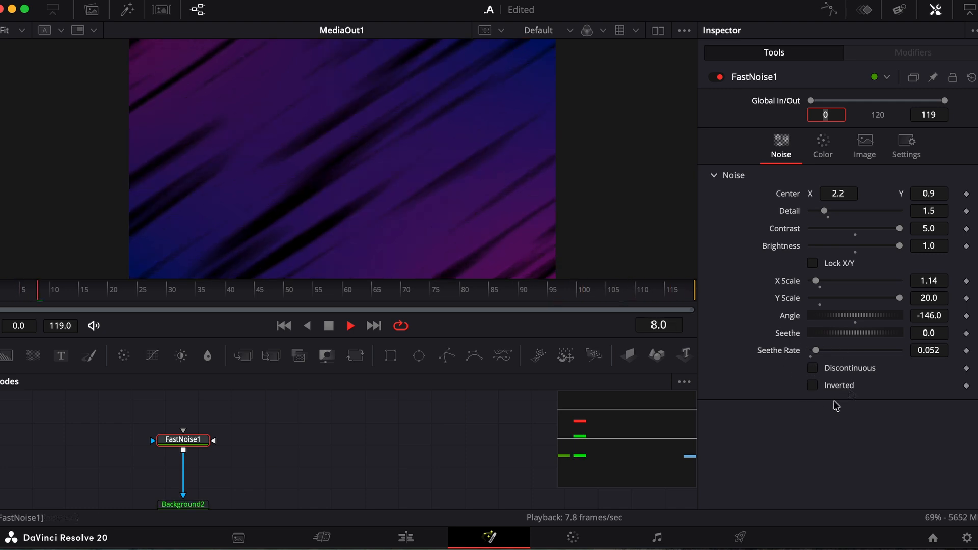
# Step: Turn on Inverted for FastNoise1, trying Discontinuous but leaving it switched off
pyautogui.click(814, 369)
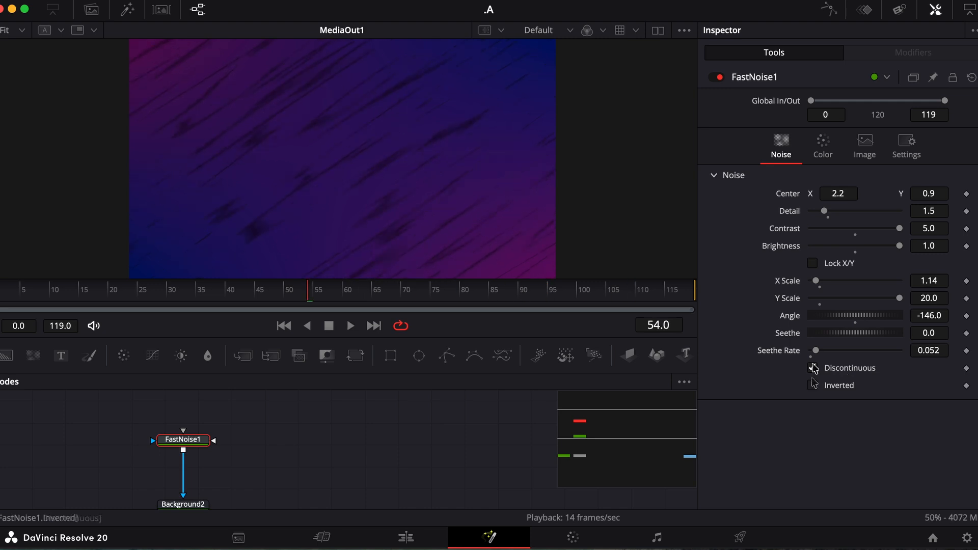
pyautogui.click(813, 387)
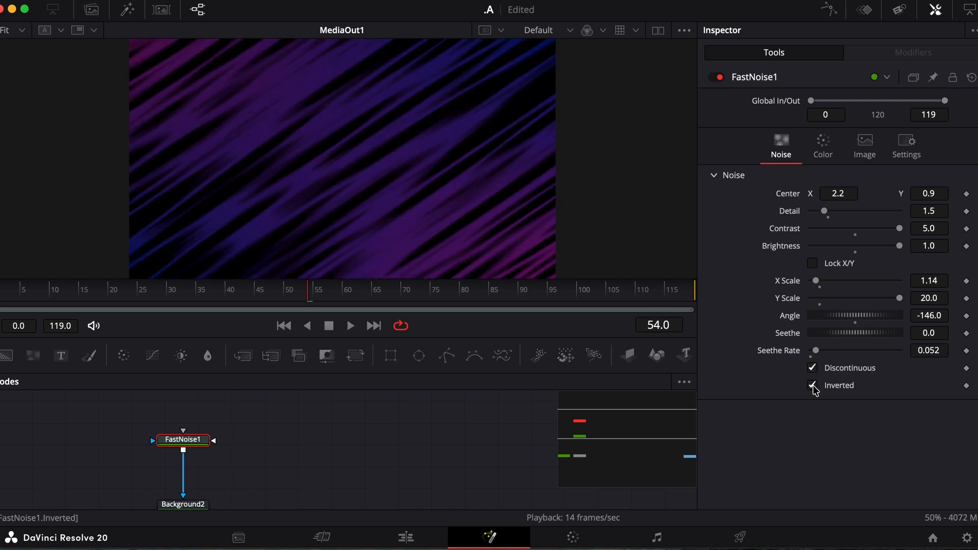
pyautogui.click(813, 369)
# Step: Play the composition to preview the inverted streaks, then stop playback
pyautogui.press('space')
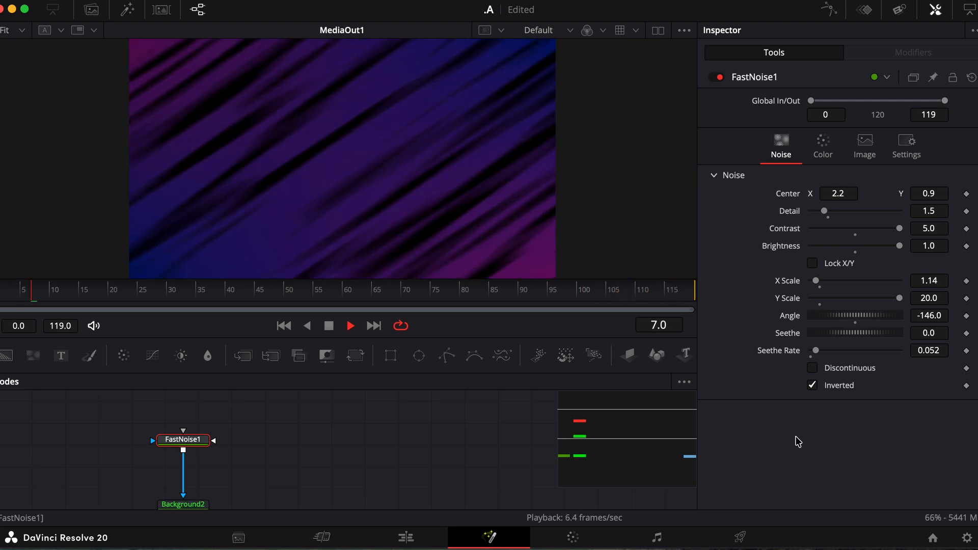
pyautogui.scroll(-1, 207, 439)
pyautogui.press('space')
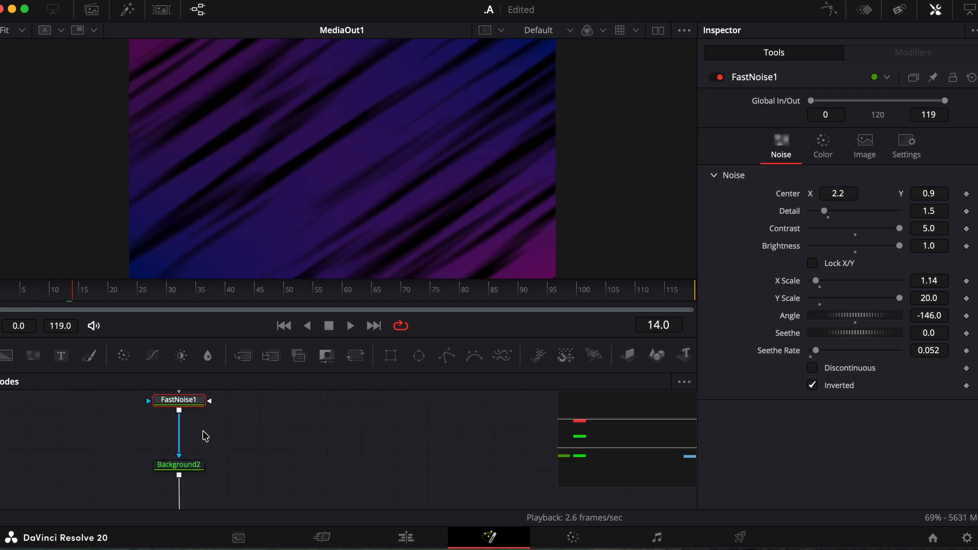
# Step: Pan the Node Editor to reveal Merge1 and MediaOut1, stop playback, and select Background2
pyautogui.scroll(-3, 209, 444)
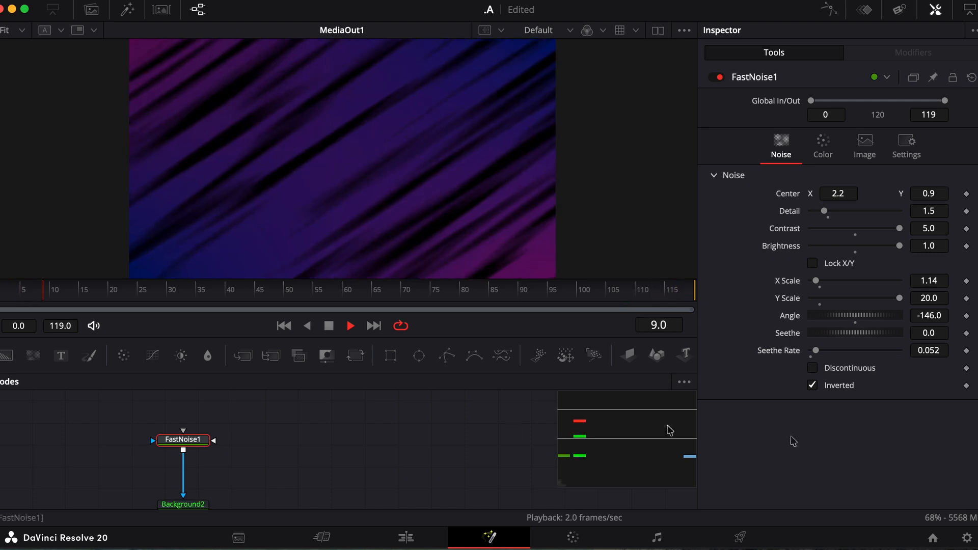
pyautogui.scroll(-3, 204, 436)
pyautogui.press('space')
pyautogui.scroll(-4, 205, 436)
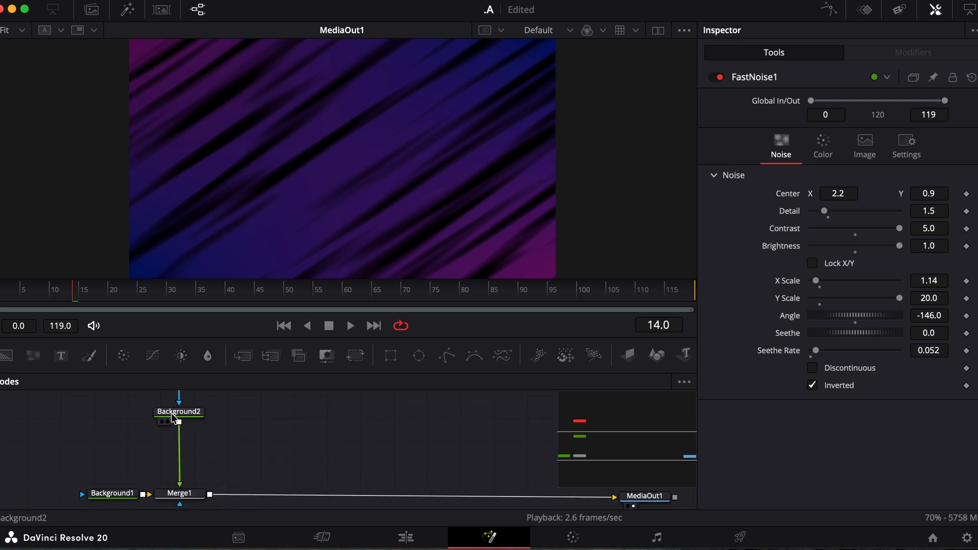
pyautogui.click(173, 419)
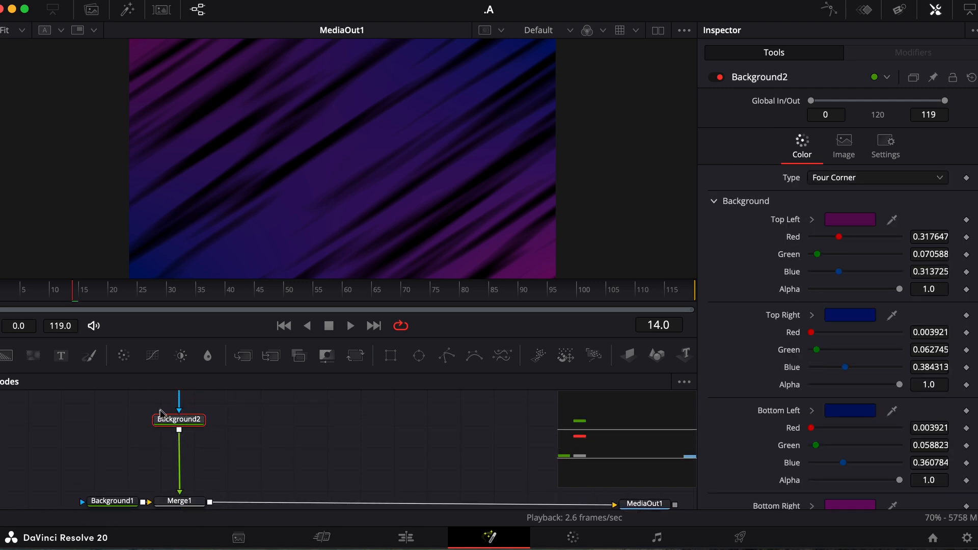
# Step: Add Blur1 between Background2 and Merge1 and raise its Blur Size to 100.0
pyautogui.click(208, 357)
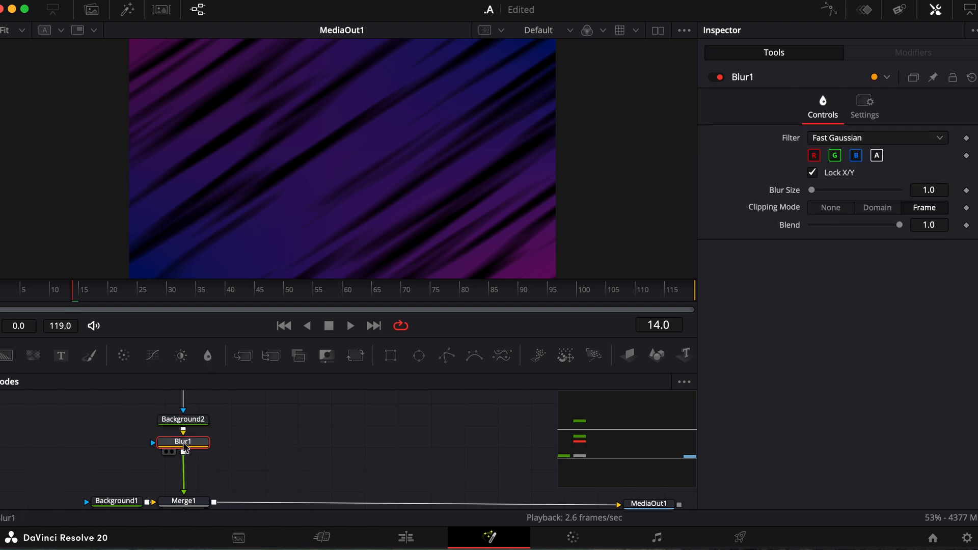
pyautogui.moveTo(185, 444); pyautogui.dragTo(185, 453)
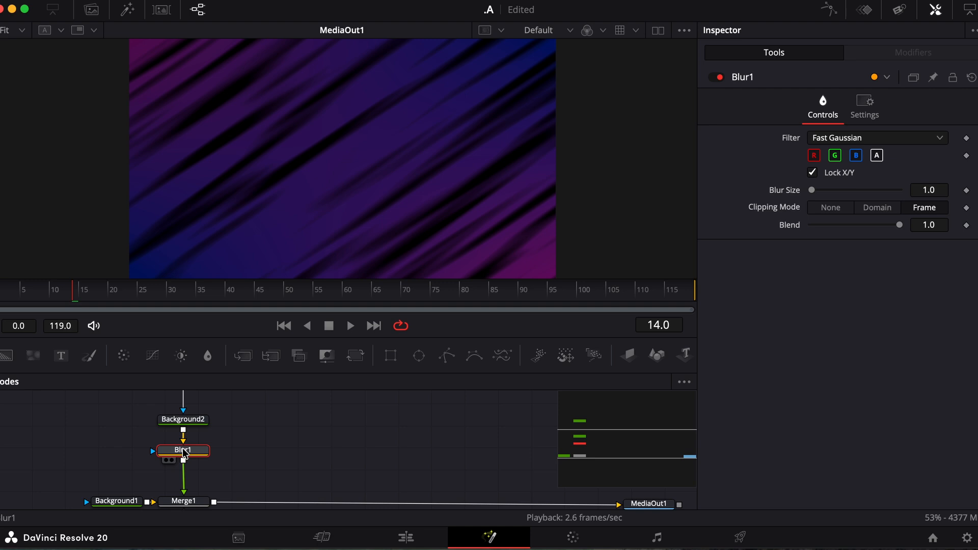
pyautogui.click(813, 190)
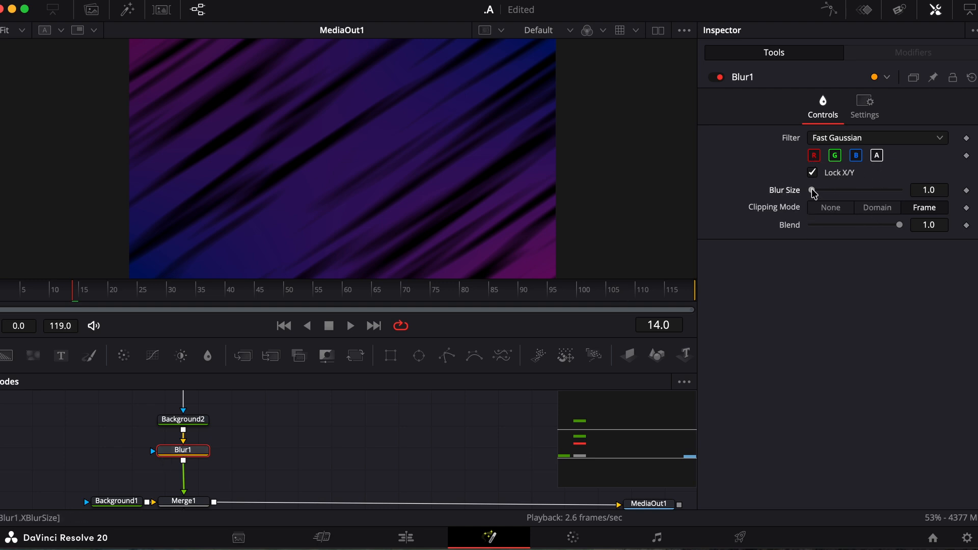
pyautogui.moveTo(812, 189); pyautogui.dragTo(977, 223)
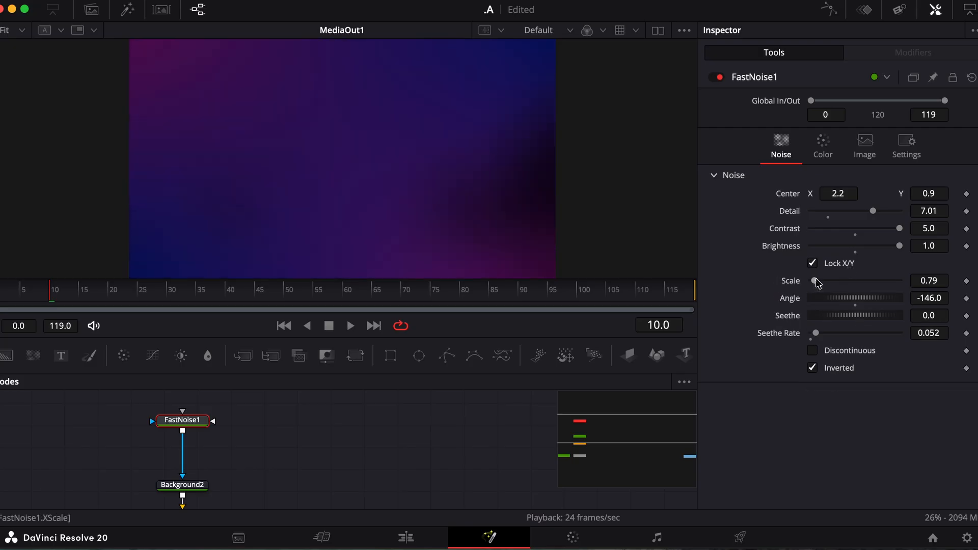
# Step: Rework FastNoise1: raise the scale, rotate the angle to about -180, and unlock X/Y scale (0.79, 20)
pyautogui.moveTo(813, 280); pyautogui.dragTo(815, 330)
pyautogui.click(920, 242)
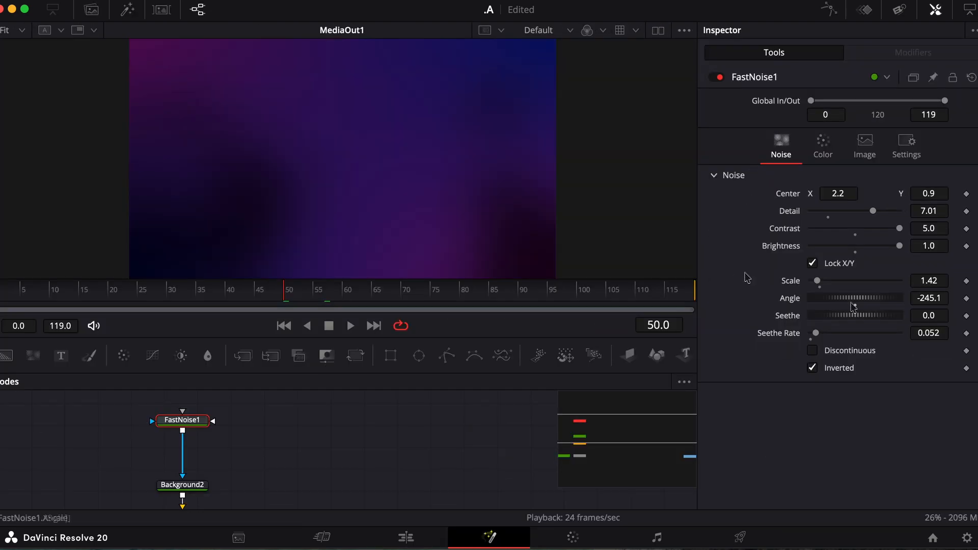
pyautogui.moveTo(853, 305)
pyautogui.mouseDown()
pyautogui.moveTo(871, 287)
pyautogui.moveTo(861, 295)
pyautogui.mouseUp()
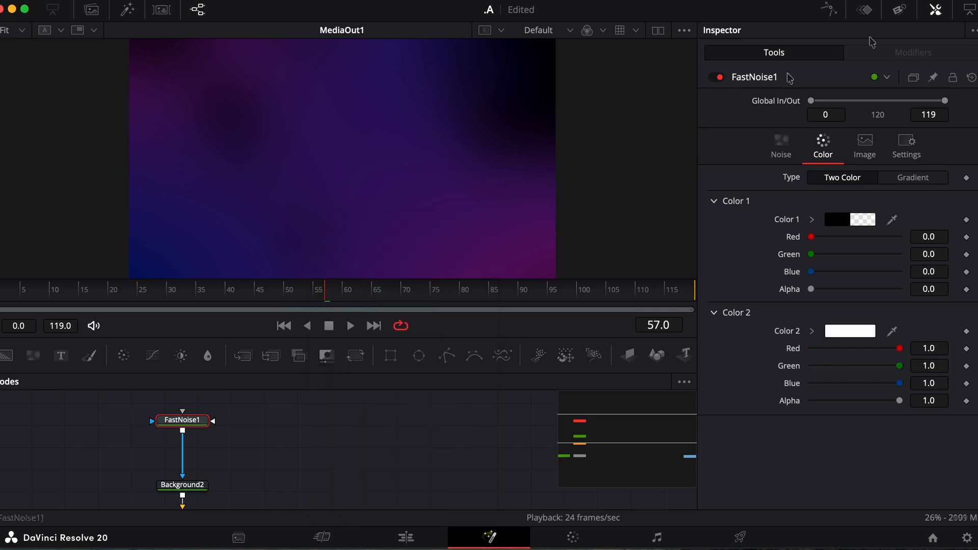
pyautogui.click(781, 147)
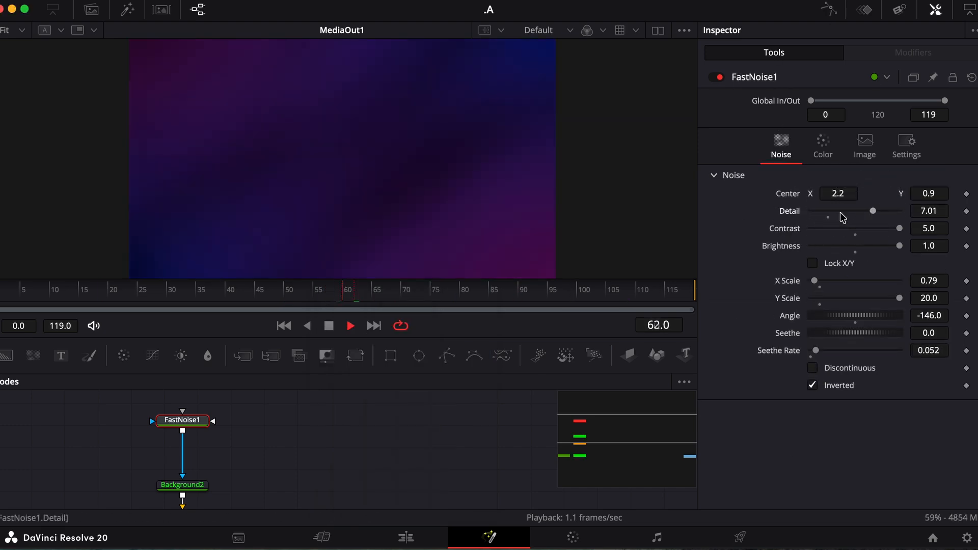
pyautogui.click(839, 321)
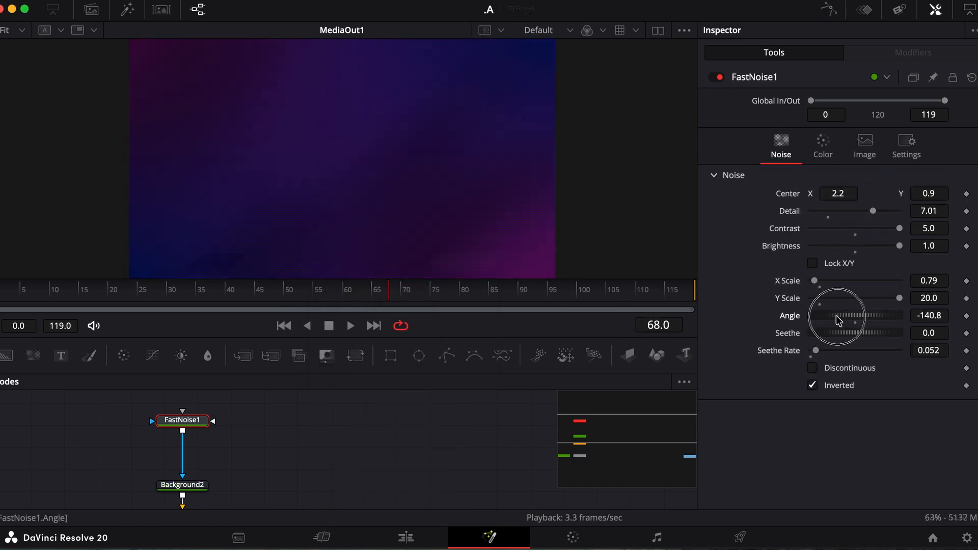